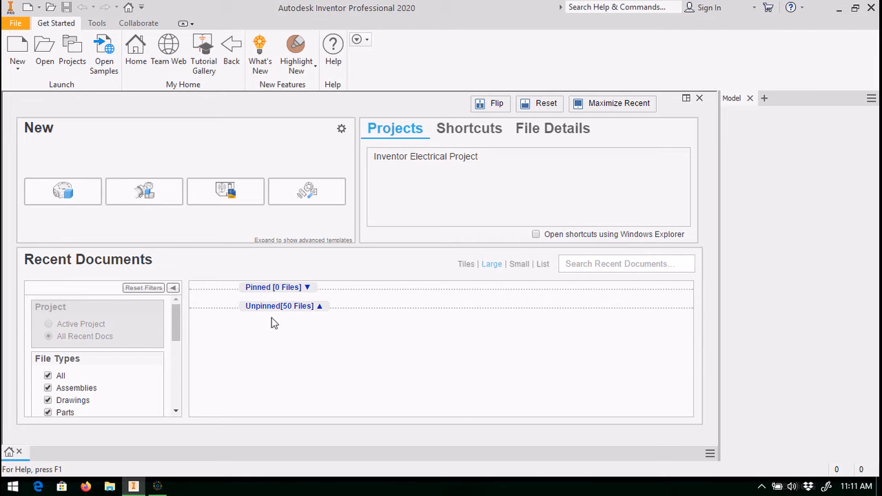
Step: Create a new part from the Standard.ipt template and start a 2D sketch on the front (XY) plane
{"action": "left_click", "coordinate": [15, 52]}
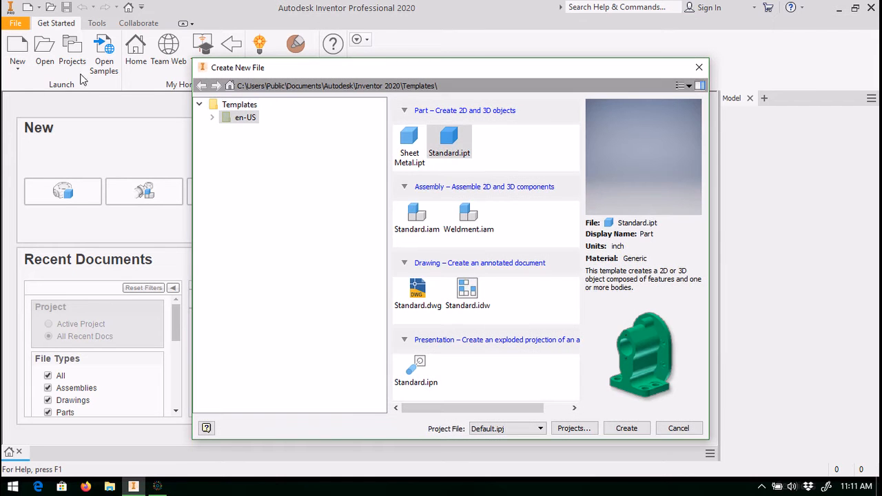
{"action": "left_click", "coordinate": [624, 428]}
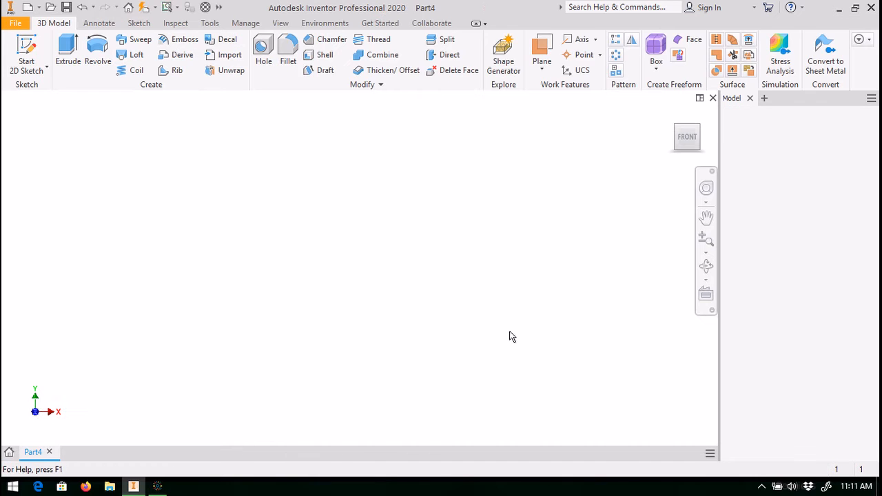
{"action": "left_click", "coordinate": [138, 23]}
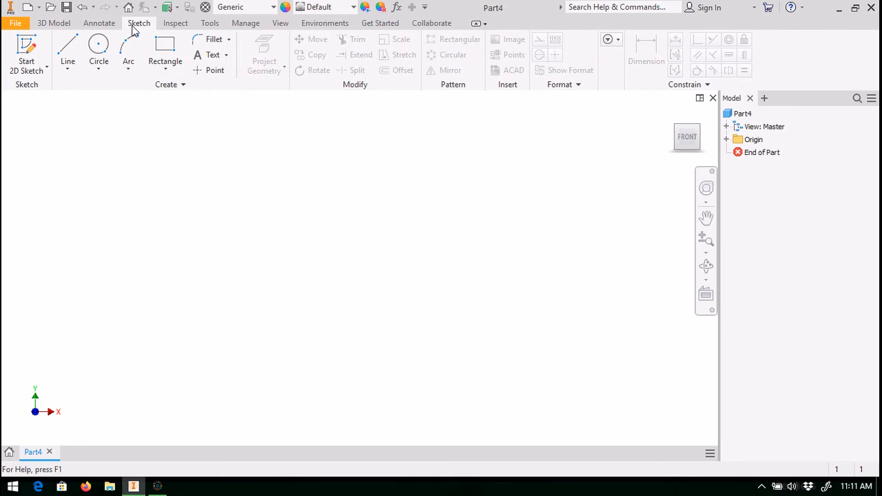
{"action": "left_click", "coordinate": [26, 48]}
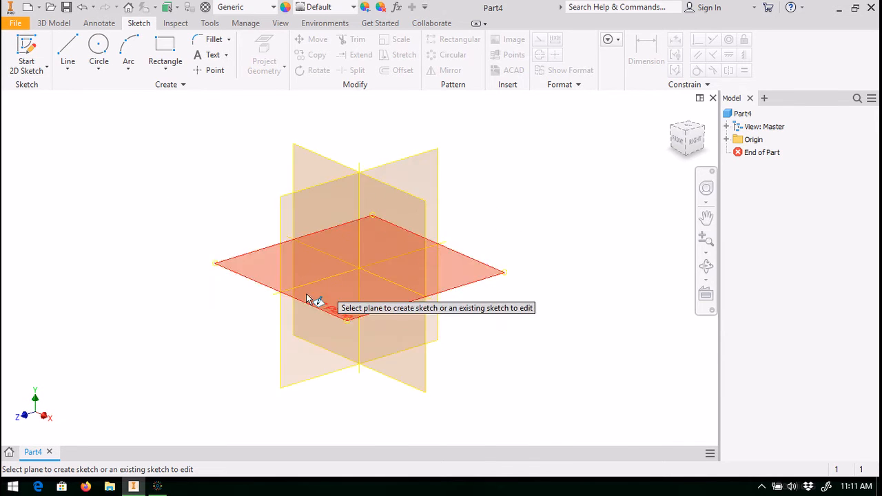
{"action": "left_click", "coordinate": [309, 174]}
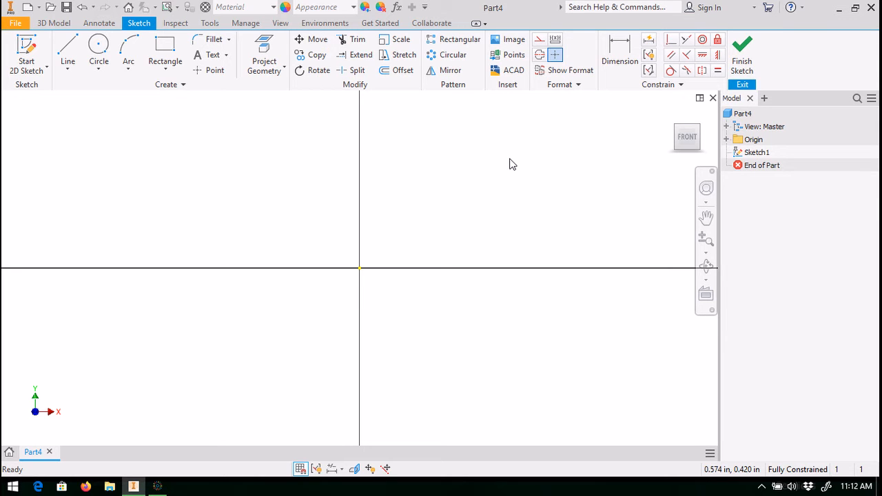
Step: Sketch a rectangle about 0.625 in high that encloses the sketch origin
{"action": "left_click", "coordinate": [169, 59]}
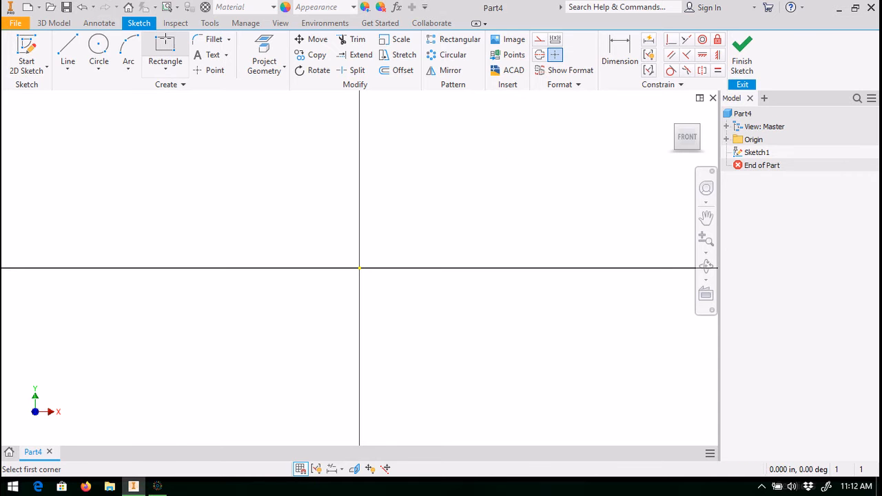
{"action": "left_click", "coordinate": [163, 154]}
{"action": "left_click", "coordinate": [441, 317]}
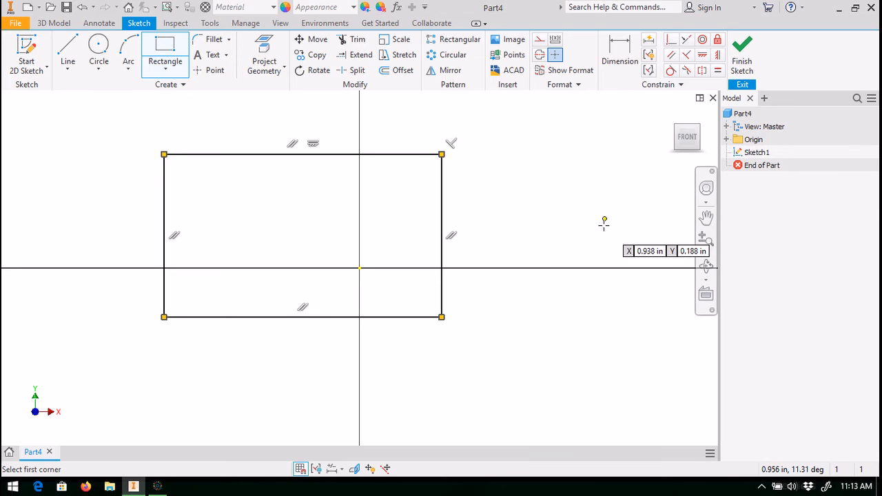
{"action": "left_click", "coordinate": [620, 55]}
{"action": "left_click", "coordinate": [412, 154]}
{"action": "left_click", "coordinate": [442, 200]}
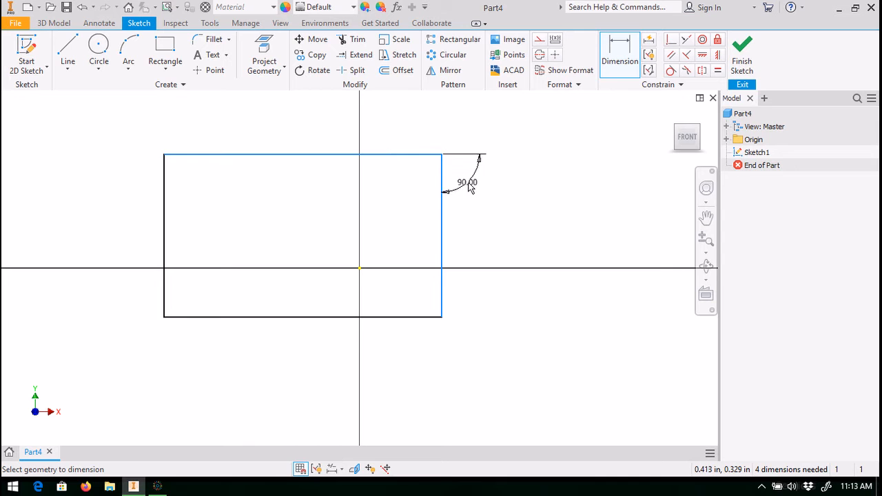
{"action": "key", "text": "Escape"}
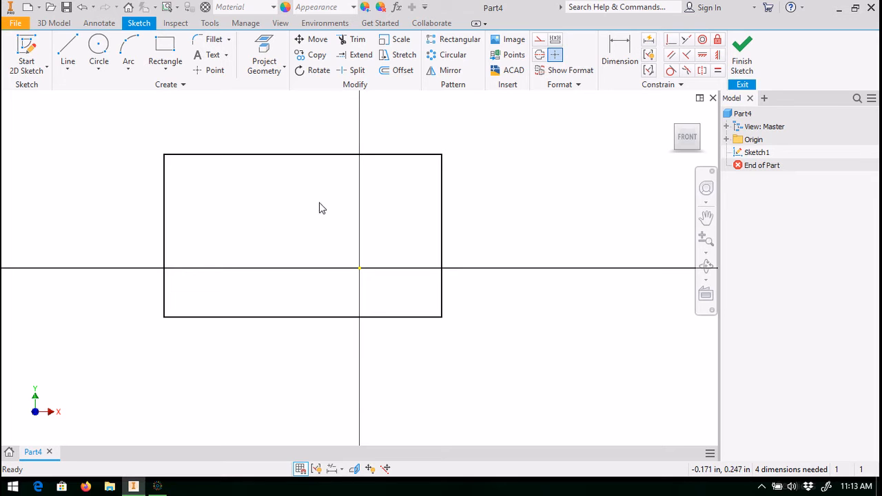
Step: Dimension the rectangle's right vertical edge and set its length to 0.5 in
{"action": "left_click", "coordinate": [619, 55]}
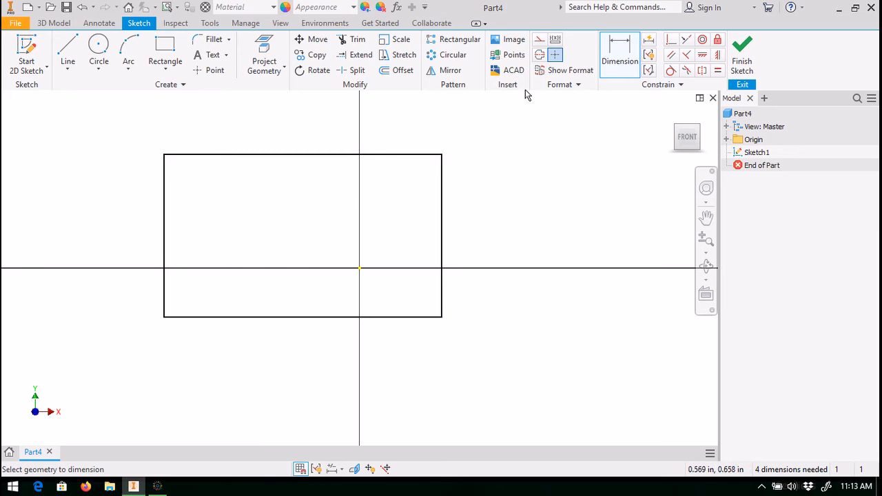
{"action": "left_click", "coordinate": [441, 216]}
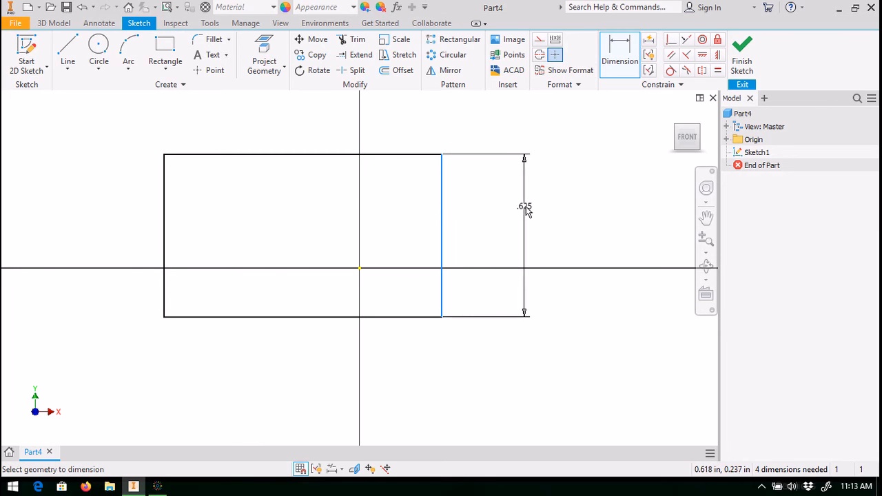
{"action": "left_click", "coordinate": [516, 227]}
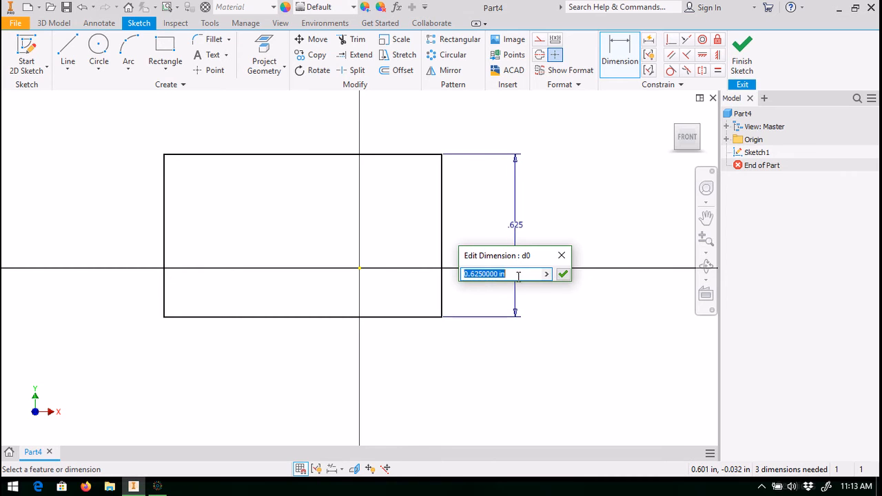
{"action": "type", "text": "0.5"}
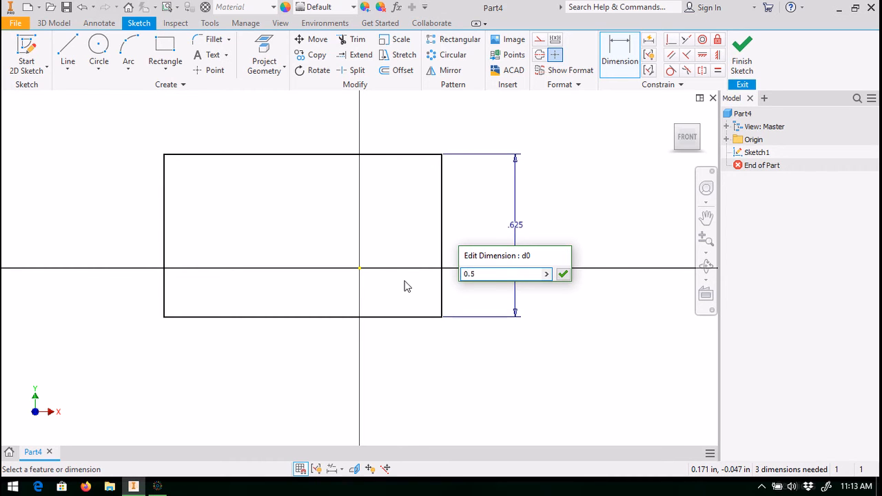
{"action": "key", "text": "Return"}
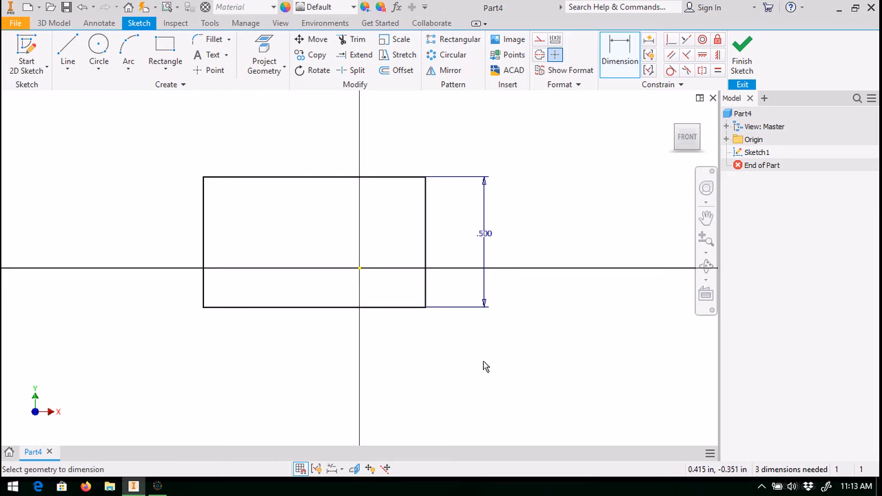
{"action": "key", "text": "Escape"}
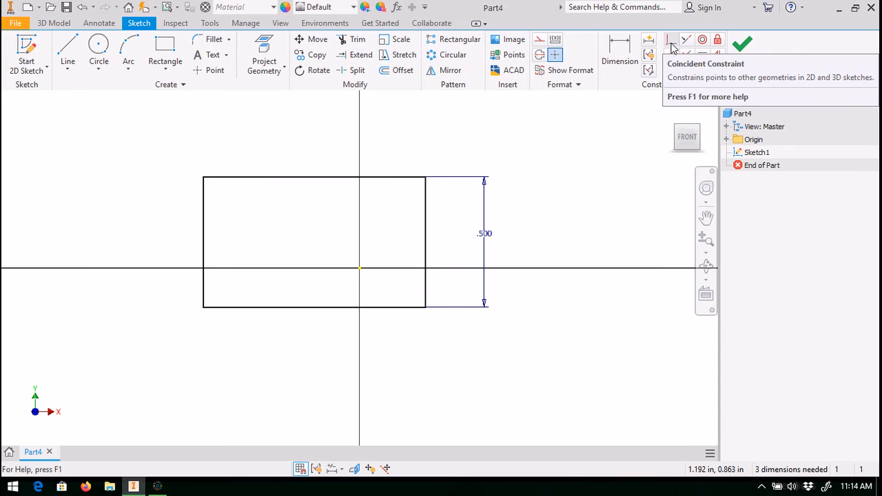
Step: Sketch two separate lines below the rectangle: a slanted one about 0.28 in long and a horizontal one to its right
{"action": "left_click", "coordinate": [68, 55]}
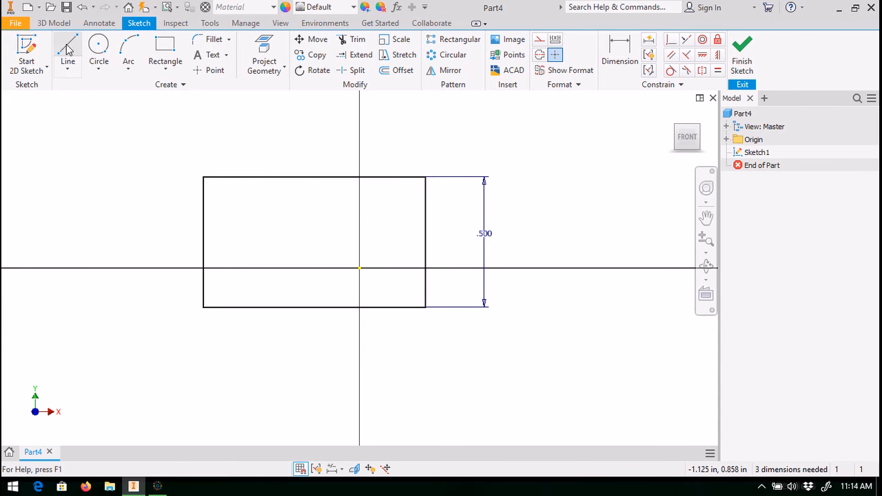
{"action": "left_click", "coordinate": [98, 398]}
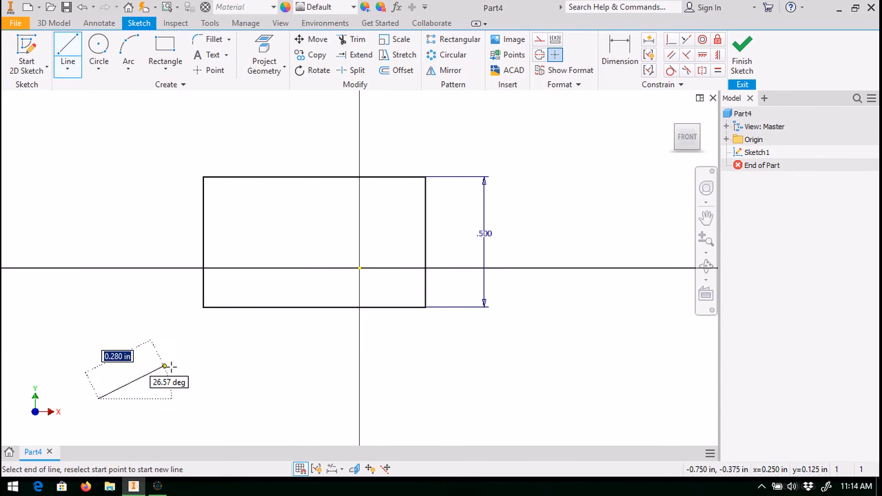
{"action": "key", "text": "Escape"}
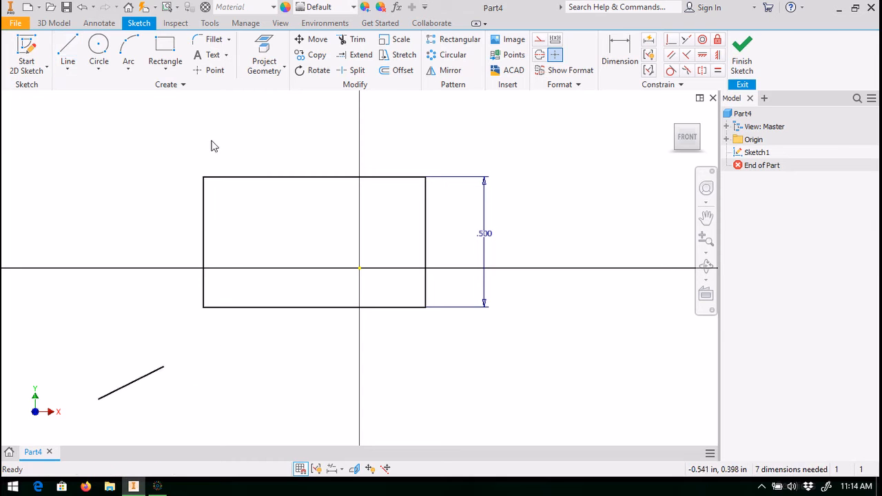
{"action": "left_click", "coordinate": [68, 51]}
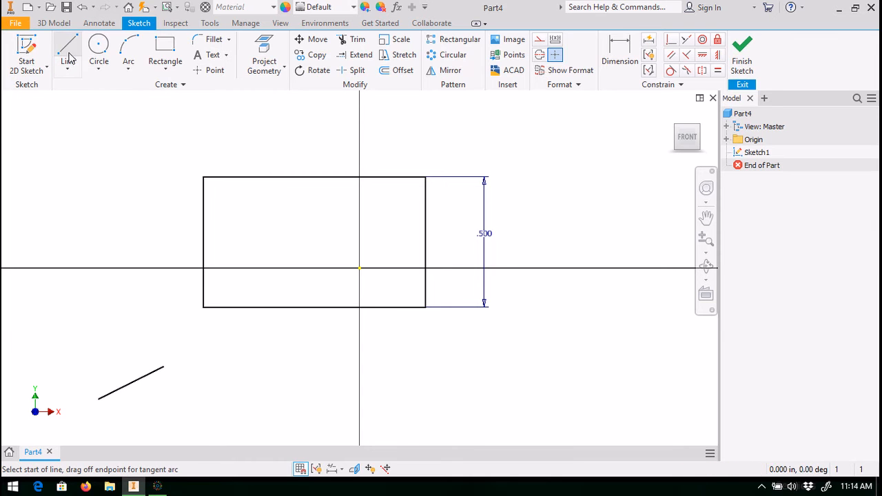
{"action": "left_click", "coordinate": [278, 398]}
{"action": "key", "text": "Escape"}
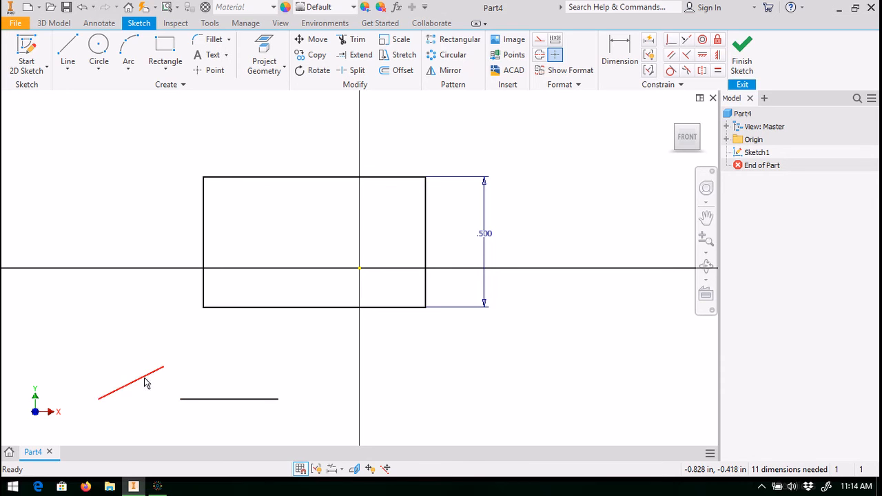
Step: Apply a coincident constraint joining the slanted line's upper end to the horizontal line's left end
{"action": "left_click", "coordinate": [672, 40]}
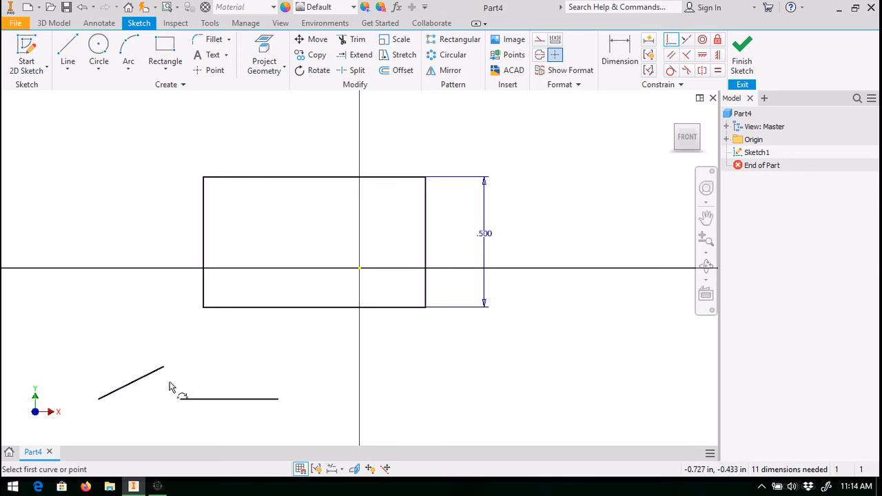
{"action": "left_click", "coordinate": [137, 385]}
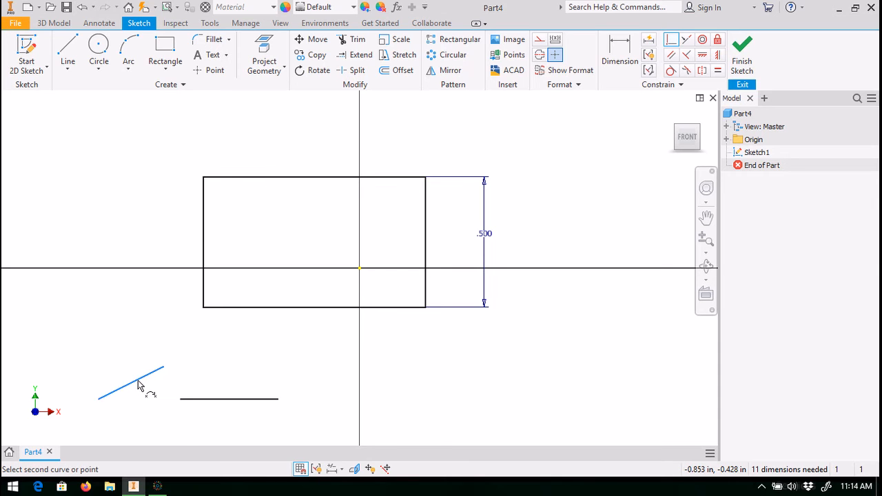
{"action": "left_click", "coordinate": [179, 400]}
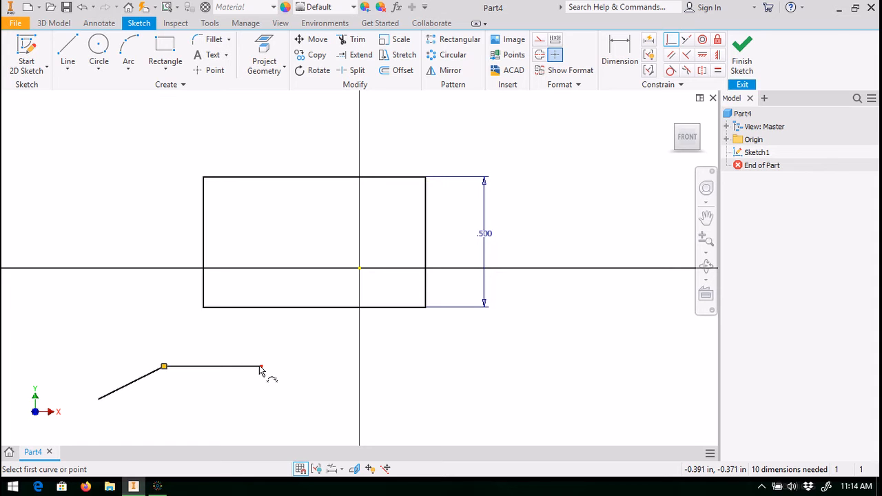
{"action": "key", "text": "Escape"}
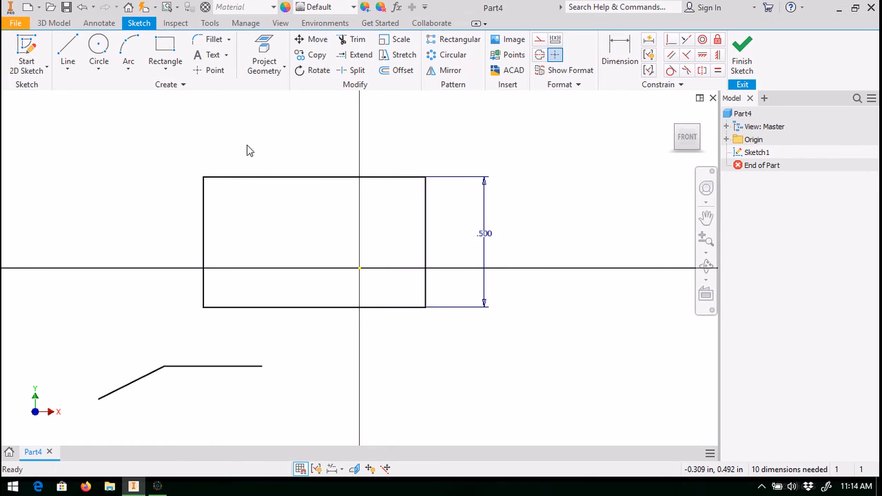
Step: Sketch two separate slanted lines below and to the right of the rectangle, both rising to the right
{"action": "left_click", "coordinate": [64, 48]}
{"action": "left_click", "coordinate": [392, 414]}
{"action": "left_click", "coordinate": [450, 381]}
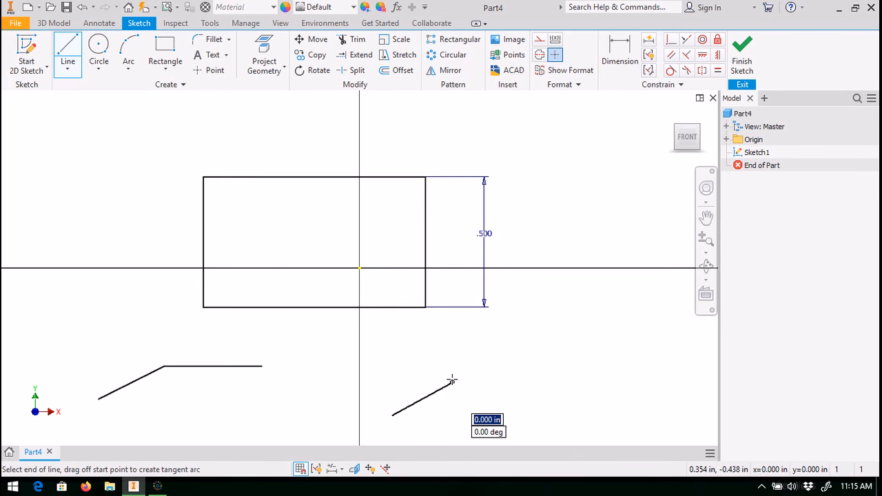
{"action": "key", "text": "Escape"}
{"action": "left_click", "coordinate": [69, 61]}
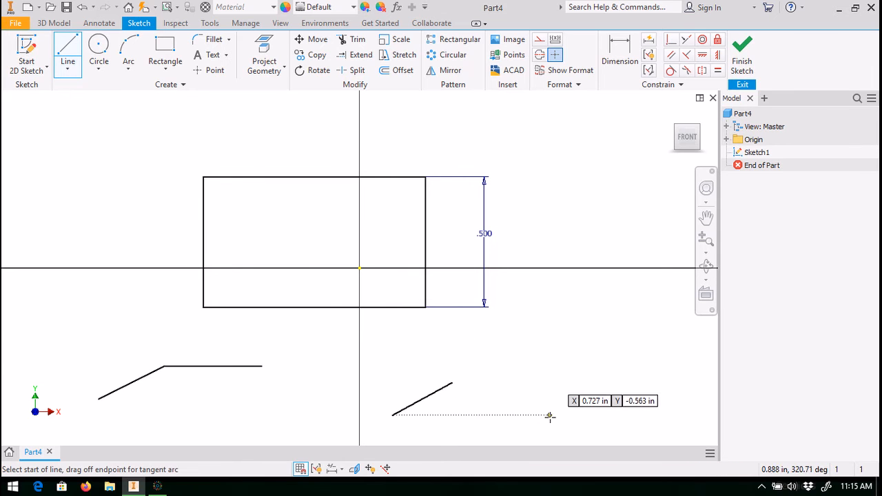
{"action": "left_click", "coordinate": [580, 381]}
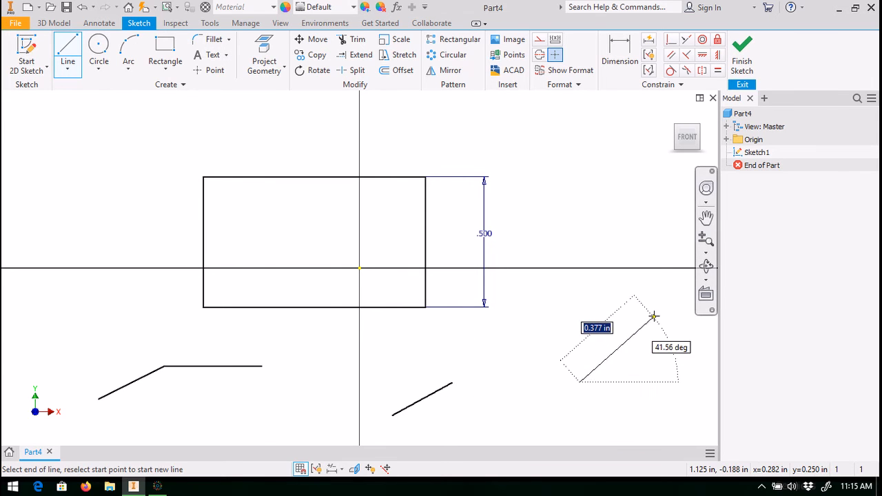
{"action": "left_click", "coordinate": [669, 334]}
{"action": "key", "text": "Escape"}
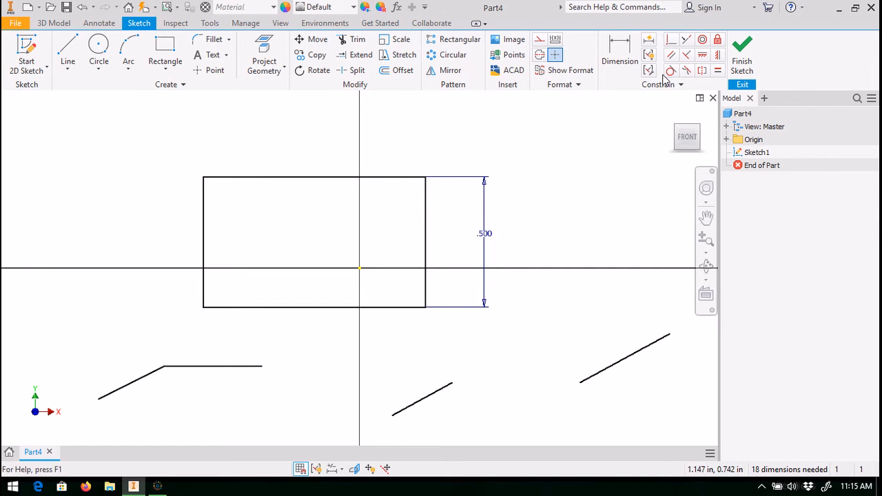
Step: Apply a collinear constraint between the two separate slanted lines right of the vertical axis
{"action": "left_click", "coordinate": [686, 39]}
{"action": "left_click", "coordinate": [423, 398]}
{"action": "left_click", "coordinate": [626, 365]}
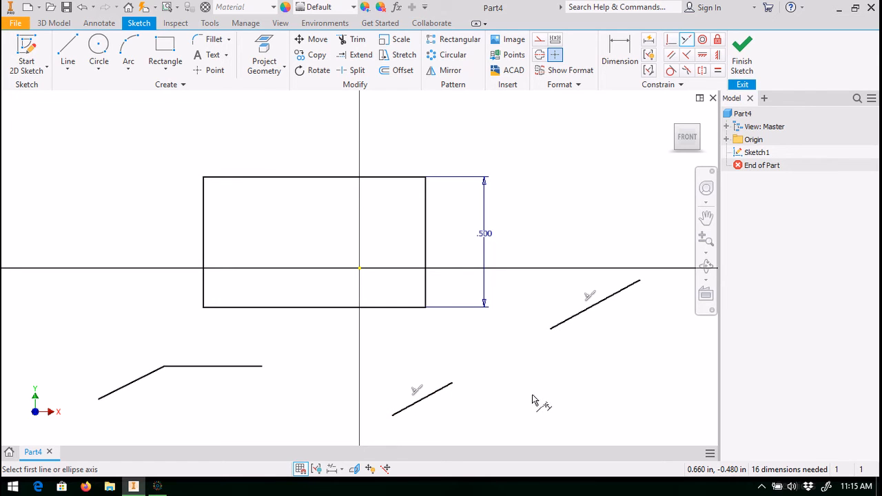
Step: Sketch a large circle and a circle half its size to its right, in an empty area below the existing lines
{"action": "left_click", "coordinate": [705, 219]}
{"action": "left_click_drag", "start_coordinate": [342, 342], "coordinate": [457, 175]}
{"action": "left_click_drag", "start_coordinate": [273, 391], "coordinate": [390, 275]}
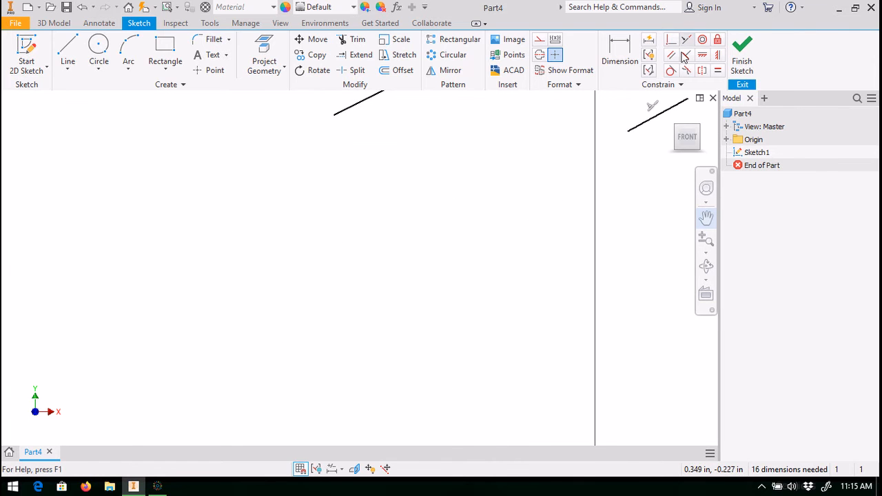
{"action": "left_click", "coordinate": [104, 55]}
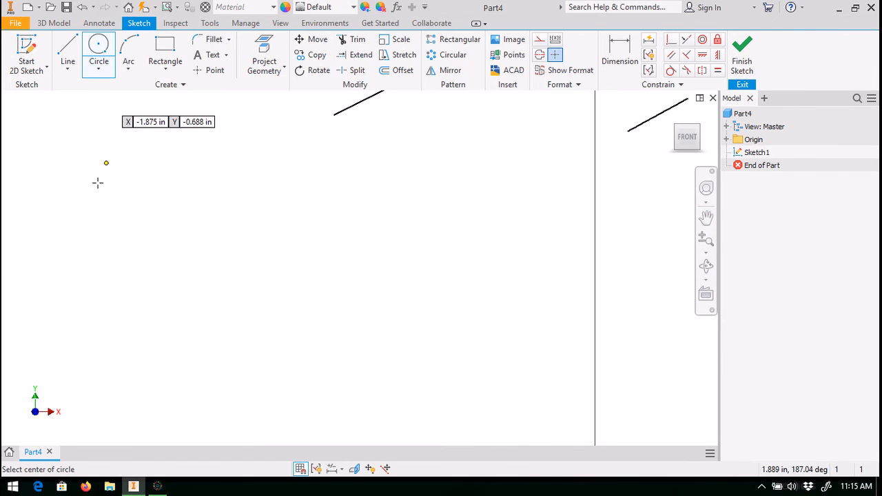
{"action": "left_click", "coordinate": [81, 228]}
{"action": "left_click", "coordinate": [151, 267]}
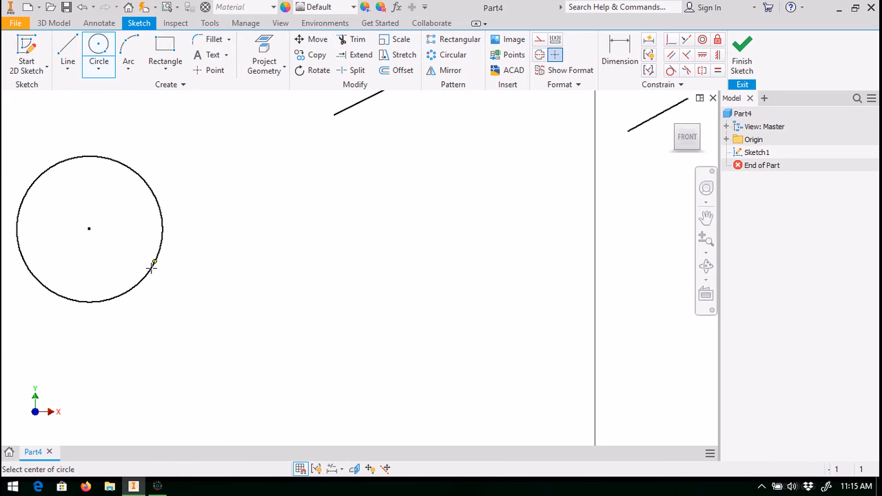
{"action": "left_click", "coordinate": [220, 245]}
{"action": "left_click", "coordinate": [237, 277]}
{"action": "key", "text": "Escape"}
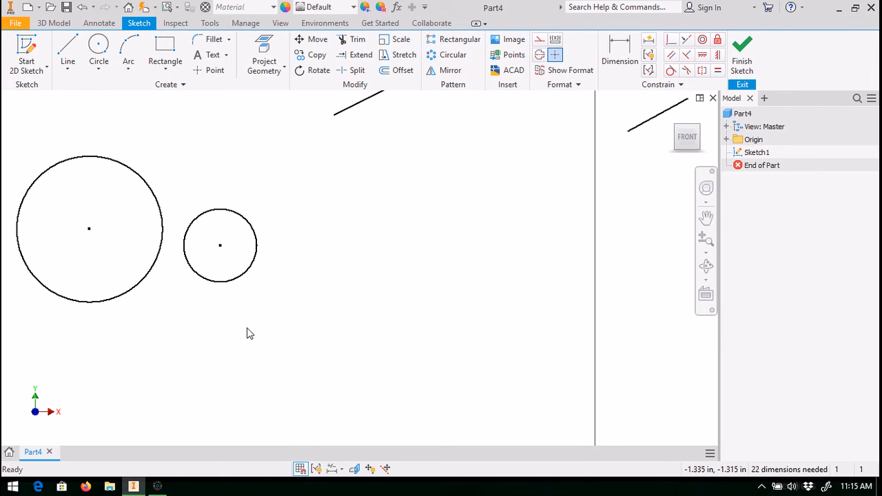
Step: Try a concentric constraint between the large circle and the small circle, selecting the large one first, and undo it
{"action": "left_click", "coordinate": [702, 40]}
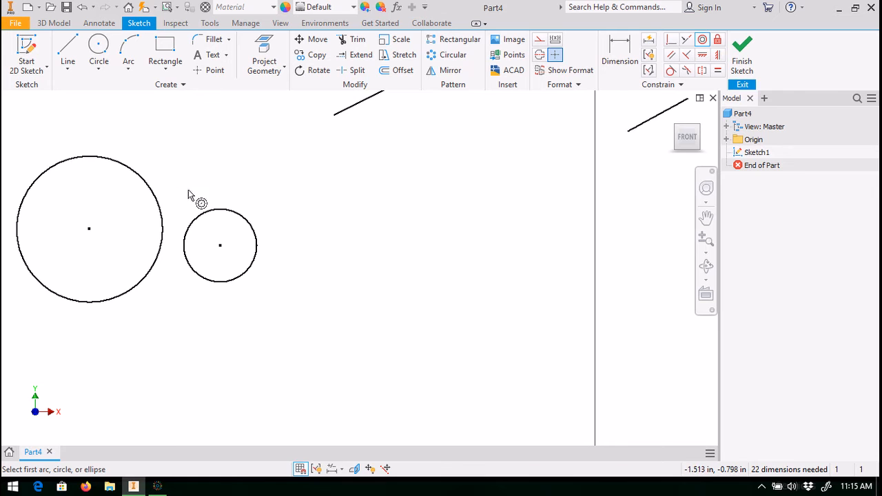
{"action": "left_click", "coordinate": [145, 188]}
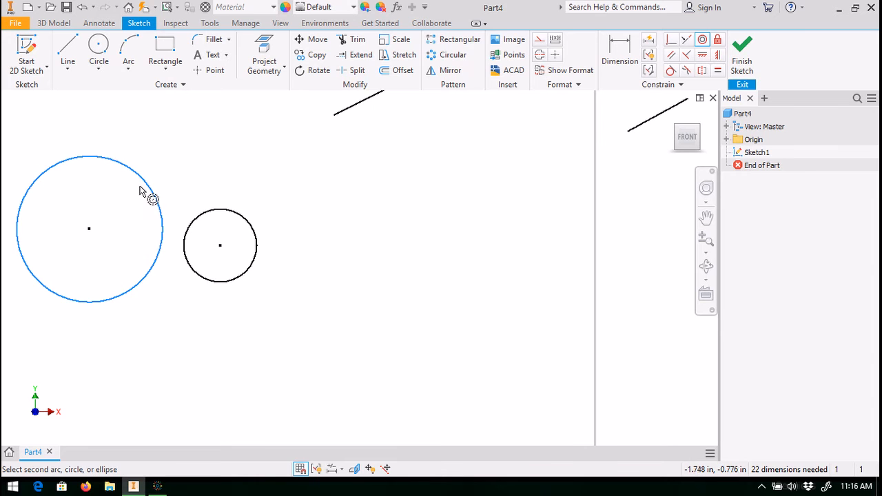
{"action": "left_click", "coordinate": [239, 215]}
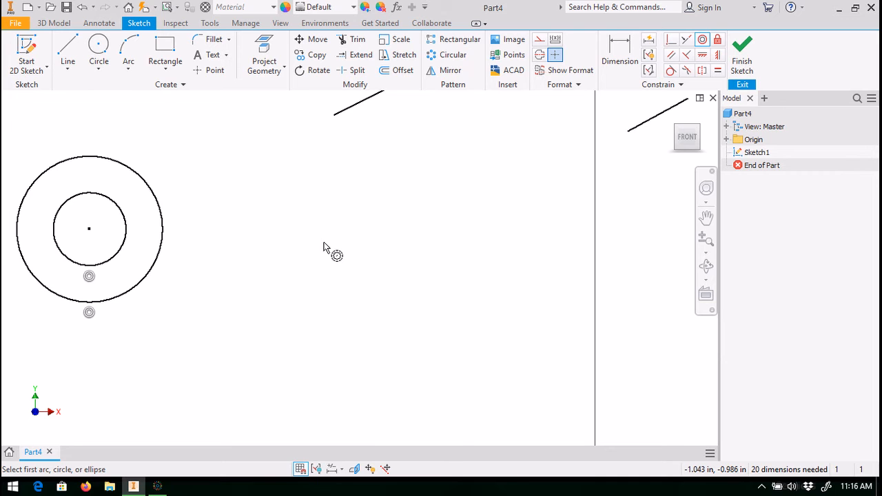
{"action": "key", "text": "ctrl+z"}
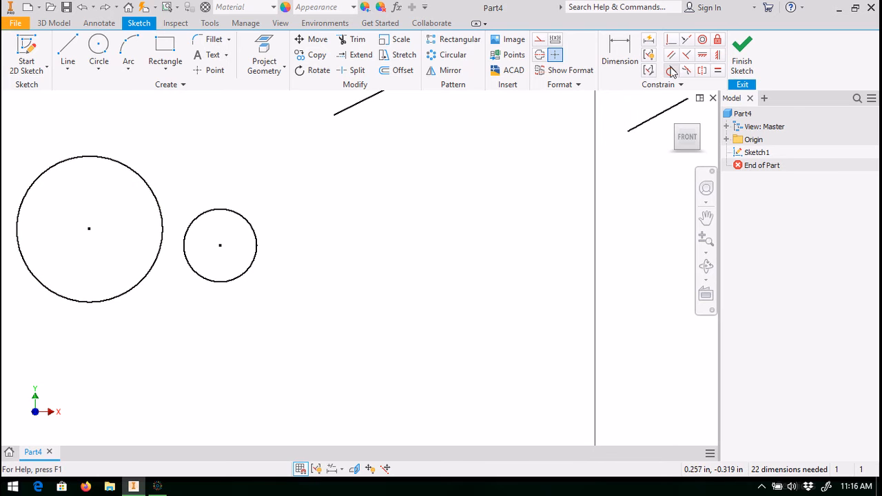
Step: Fix the small circle in place and apply a concentric constraint between the large circle and it
{"action": "left_click", "coordinate": [717, 40]}
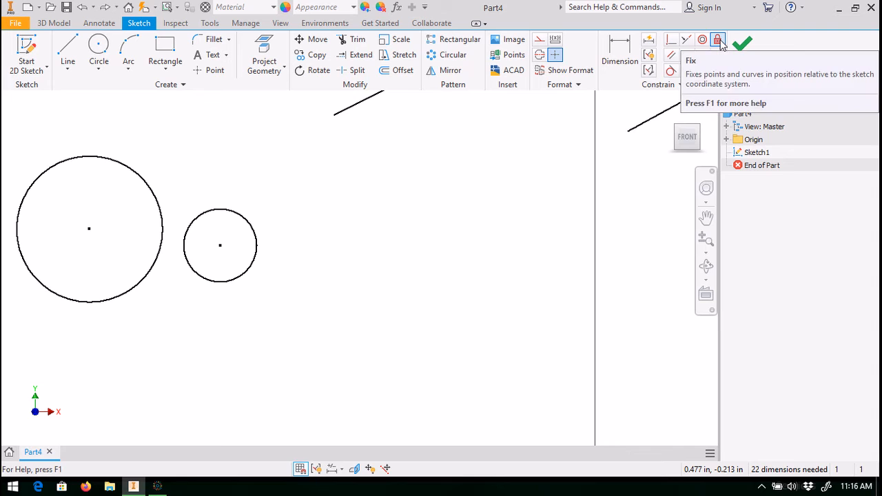
{"action": "left_click", "coordinate": [257, 245]}
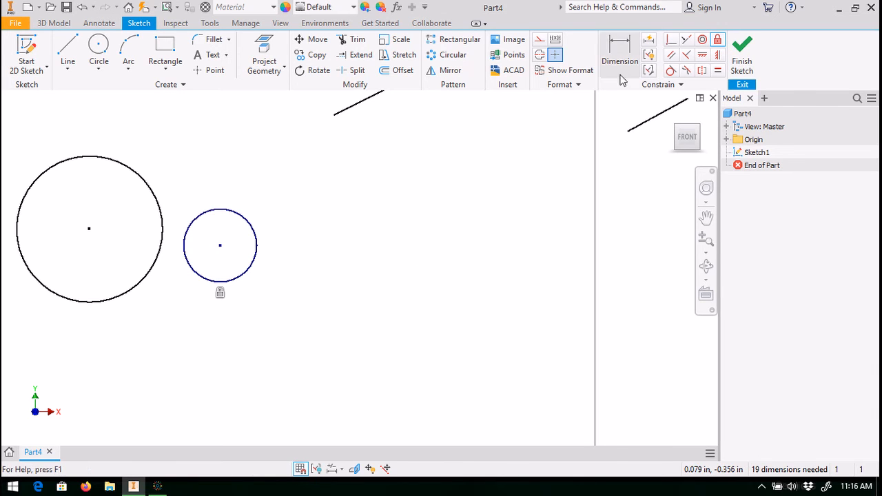
{"action": "left_click", "coordinate": [702, 40]}
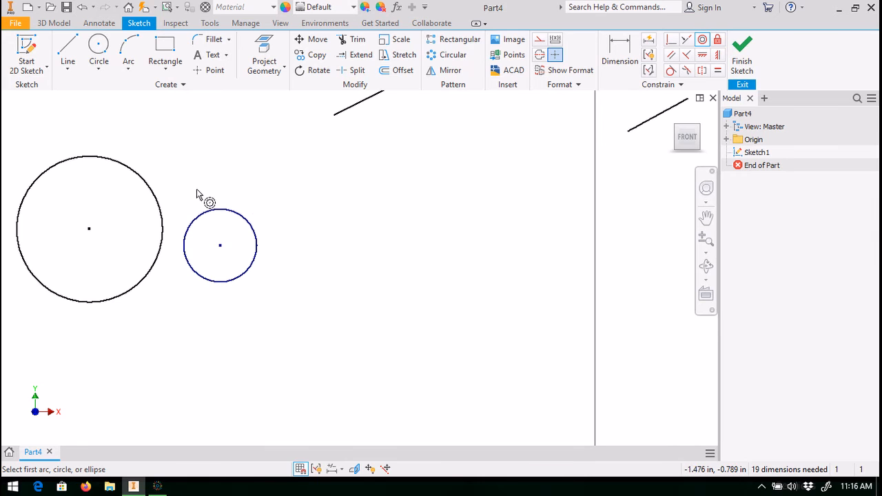
{"action": "left_click", "coordinate": [146, 179]}
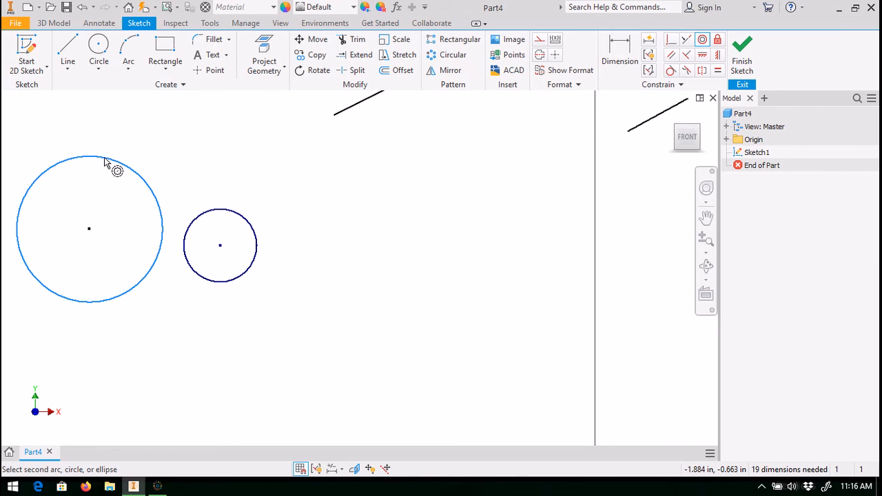
{"action": "left_click", "coordinate": [246, 222]}
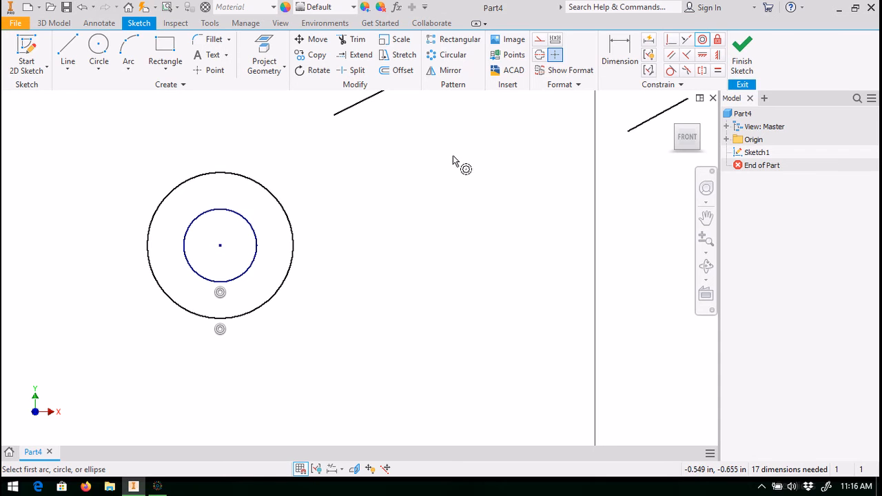
Step: Sketch two separate lines to the right of the circles, a steep one and a shallower one, both rising to the right
{"action": "left_click", "coordinate": [63, 51]}
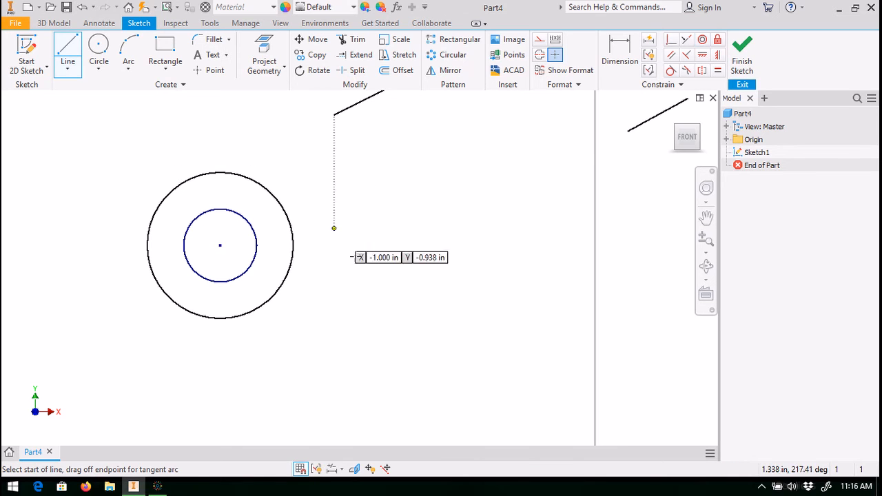
{"action": "left_click", "coordinate": [368, 293]}
{"action": "left_click", "coordinate": [448, 197]}
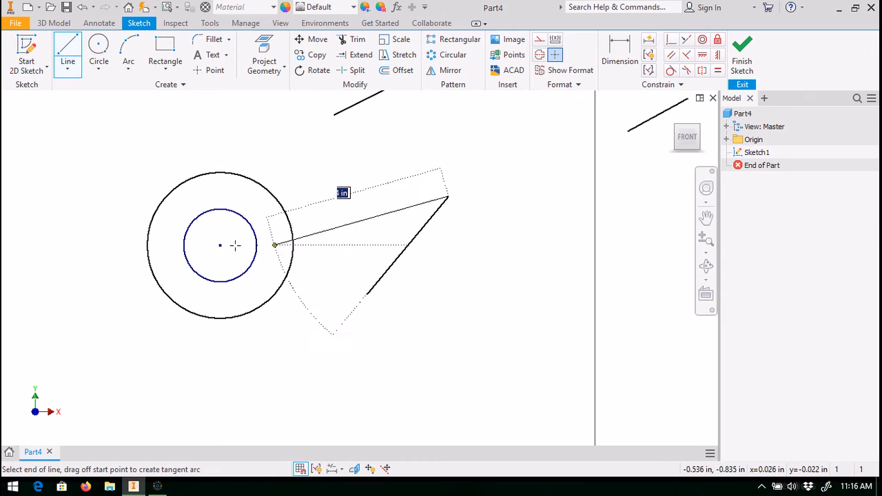
{"action": "key", "text": "Escape"}
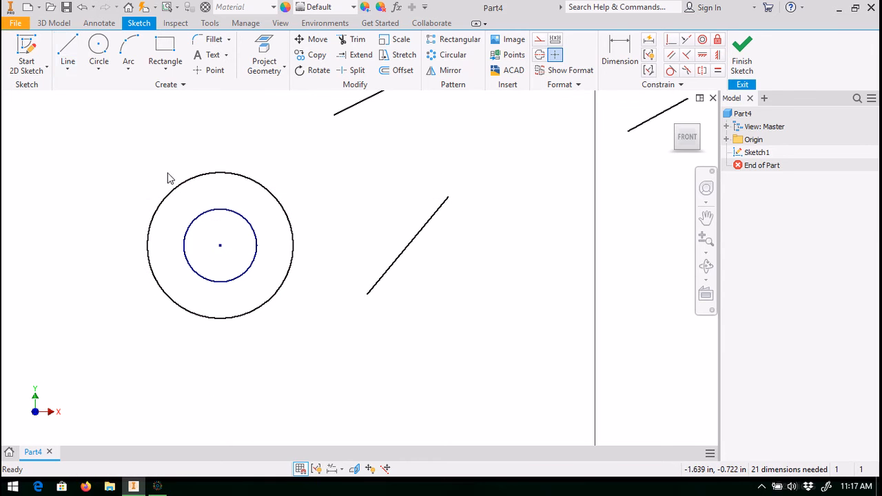
{"action": "left_click", "coordinate": [65, 49]}
{"action": "left_click", "coordinate": [439, 303]}
{"action": "left_click", "coordinate": [546, 257]}
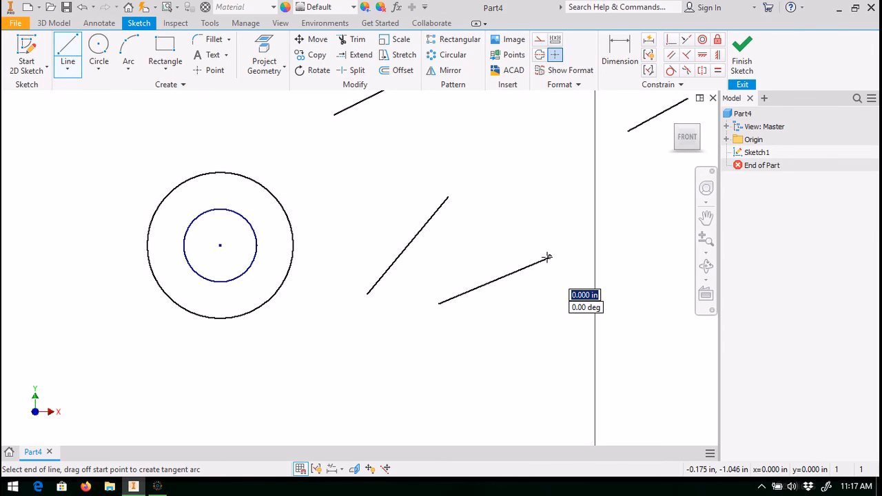
{"action": "key", "text": "Escape"}
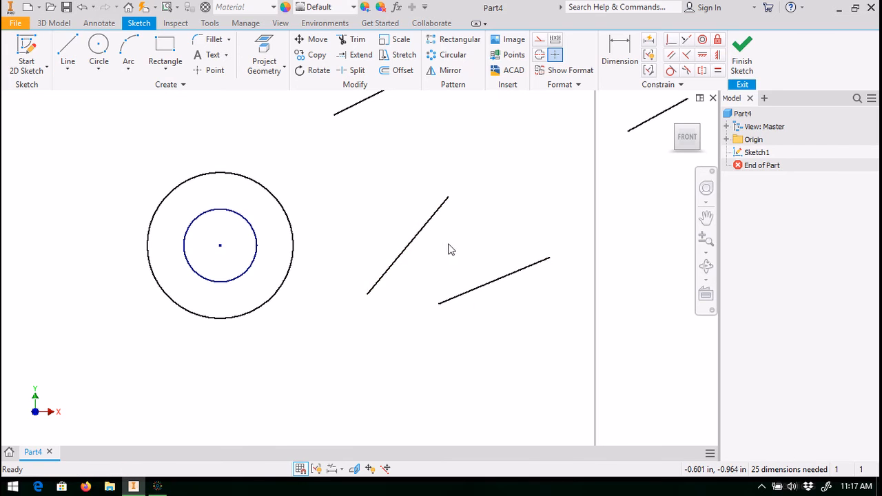
Step: Apply a parallel constraint between the steep and shallow lines, and stretch the steep line's upper end up and to the right
{"action": "left_click", "coordinate": [669, 56]}
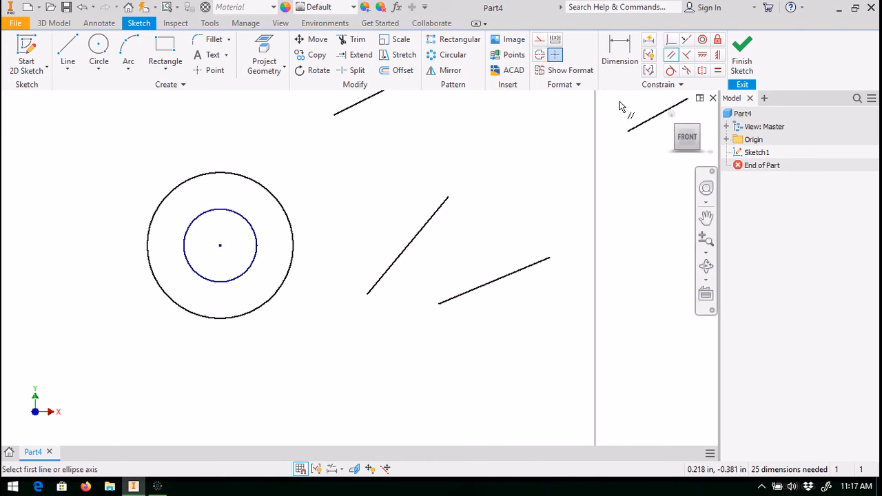
{"action": "left_click", "coordinate": [414, 245]}
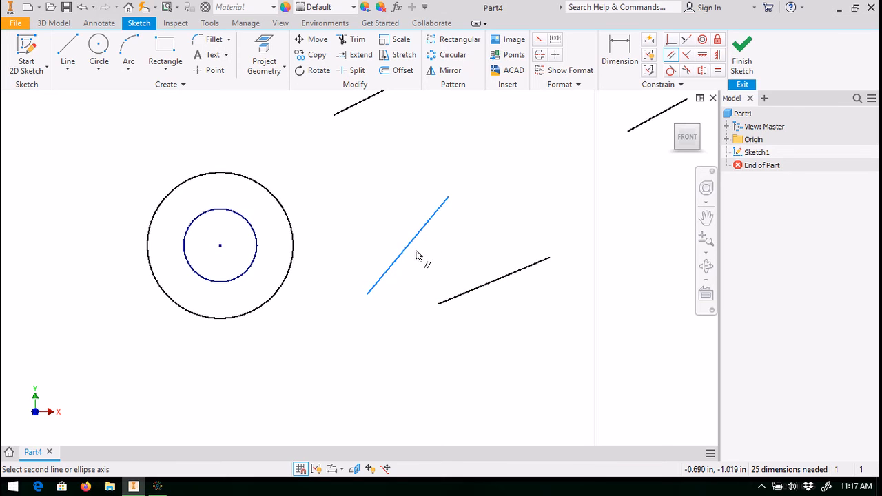
{"action": "left_click", "coordinate": [505, 281]}
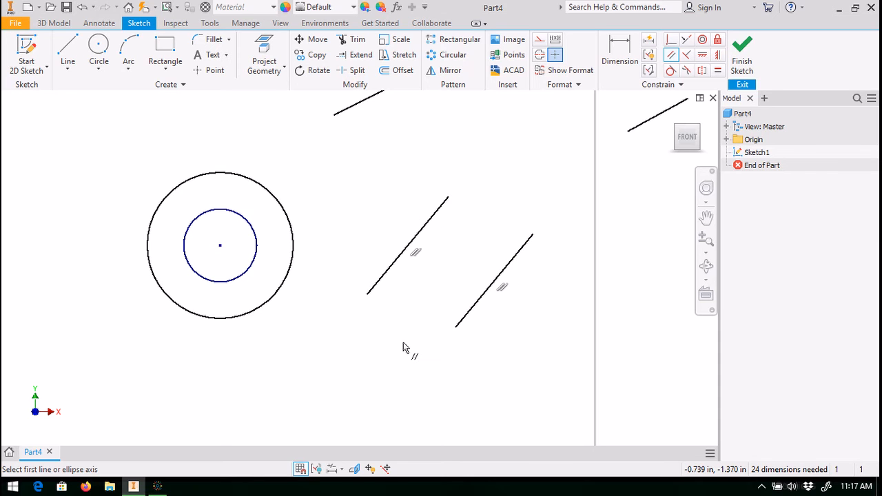
{"action": "key", "text": "Escape"}
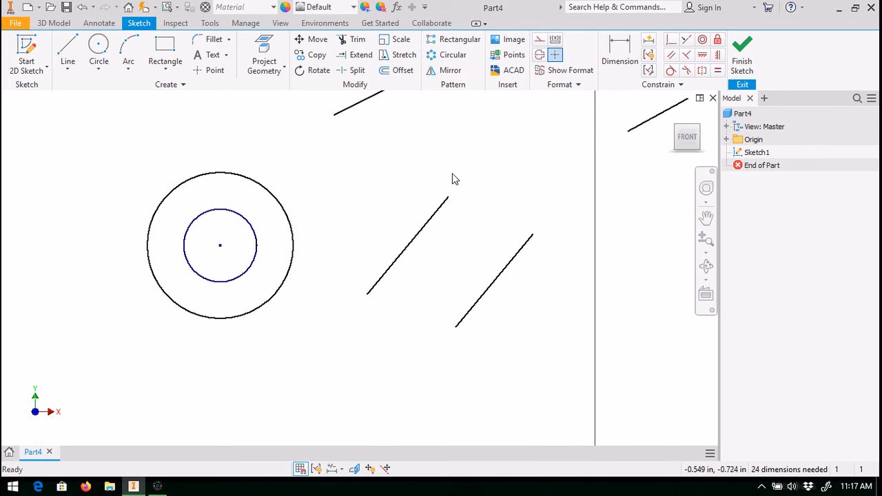
{"action": "left_click_drag", "start_coordinate": [449, 199], "coordinate": [514, 133]}
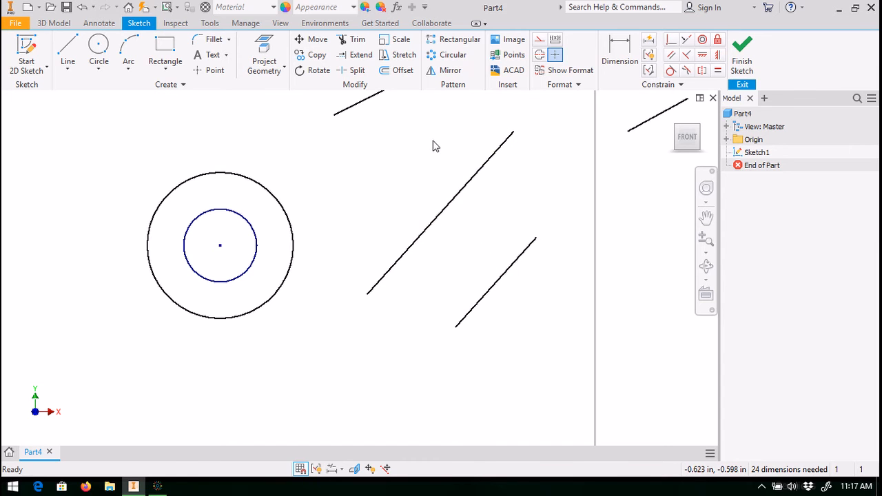
Step: Sketch a short line sloping down to the right below the circles, and a second line rising to the right from near its left end
{"action": "left_click", "coordinate": [67, 50]}
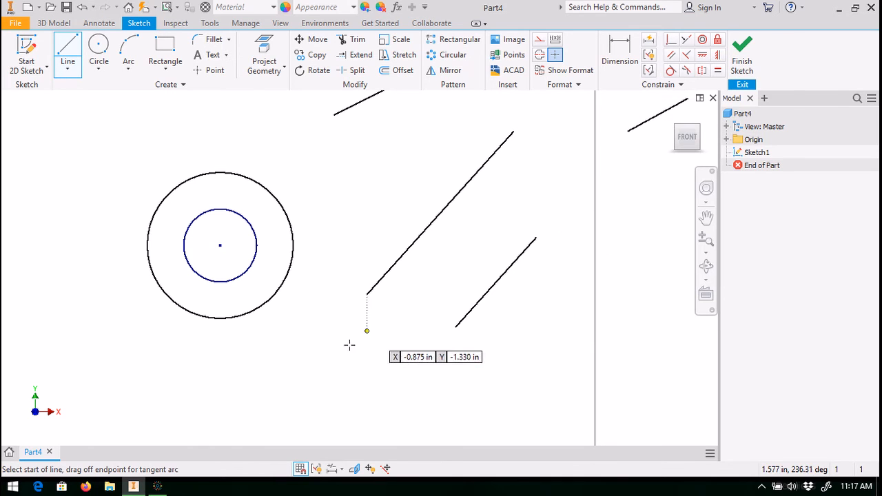
{"action": "left_click", "coordinate": [219, 408]}
{"action": "left_click", "coordinate": [302, 424]}
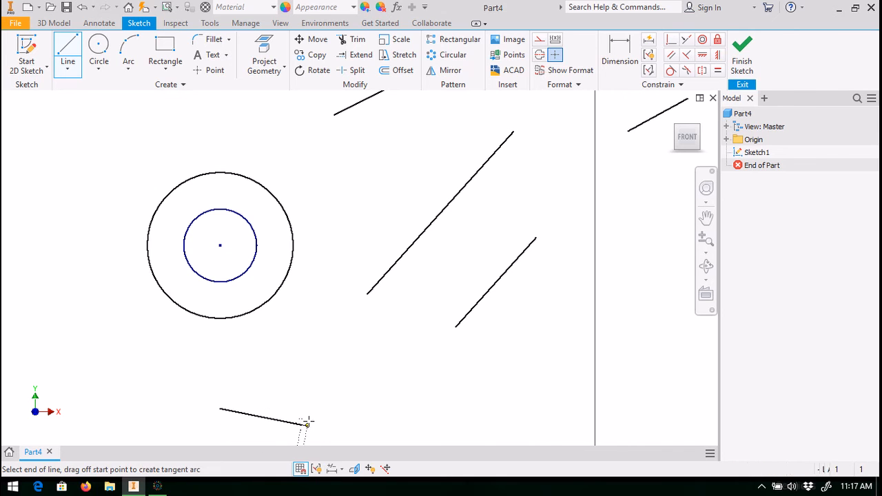
{"action": "key", "text": "Escape"}
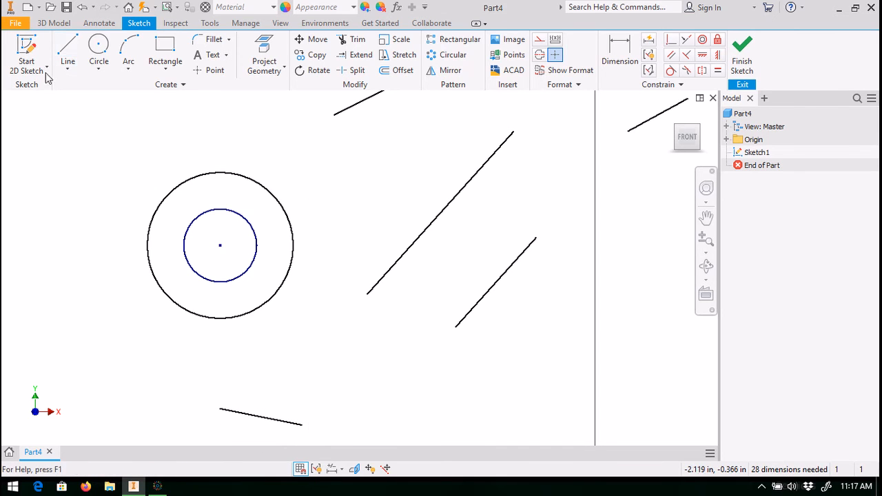
{"action": "left_click", "coordinate": [67, 54]}
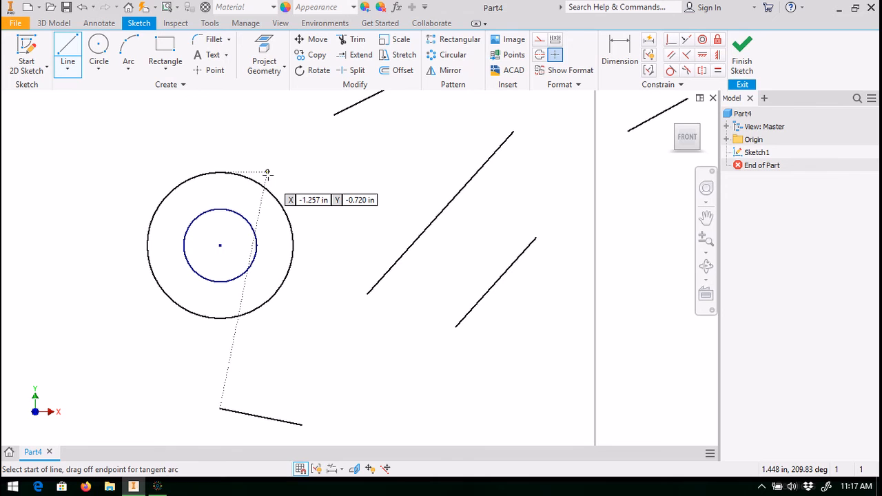
{"action": "left_click", "coordinate": [237, 411]}
{"action": "left_click", "coordinate": [285, 344]}
{"action": "key", "text": "Escape"}
Step: Preview the angle dimension between the two connected lines below the circles without placing it
{"action": "left_click", "coordinate": [620, 49]}
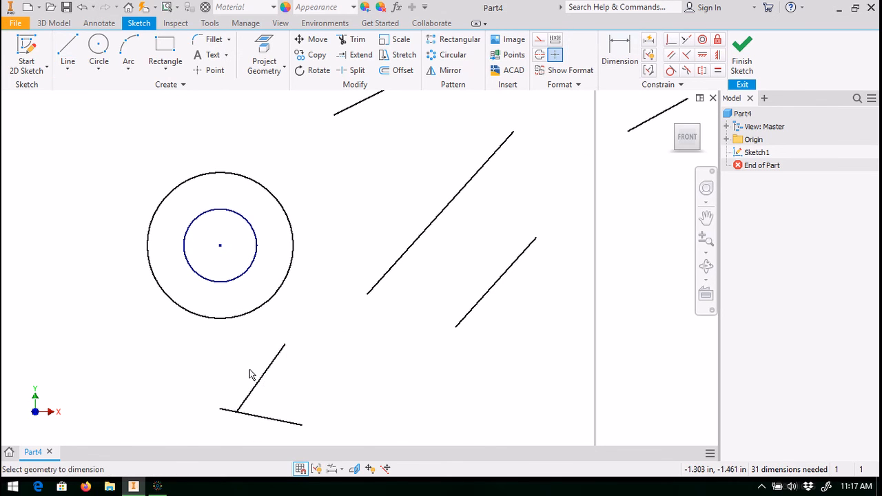
{"action": "left_click", "coordinate": [267, 379]}
{"action": "left_click", "coordinate": [276, 417]}
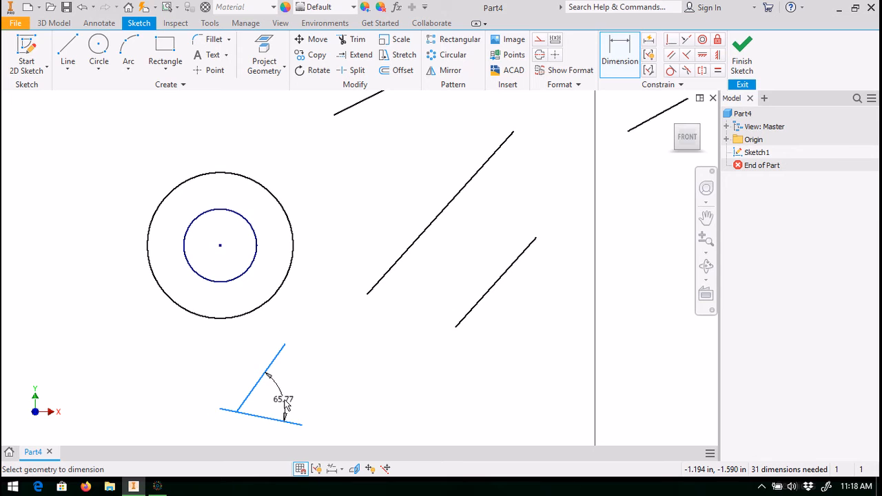
{"action": "key", "text": "Escape"}
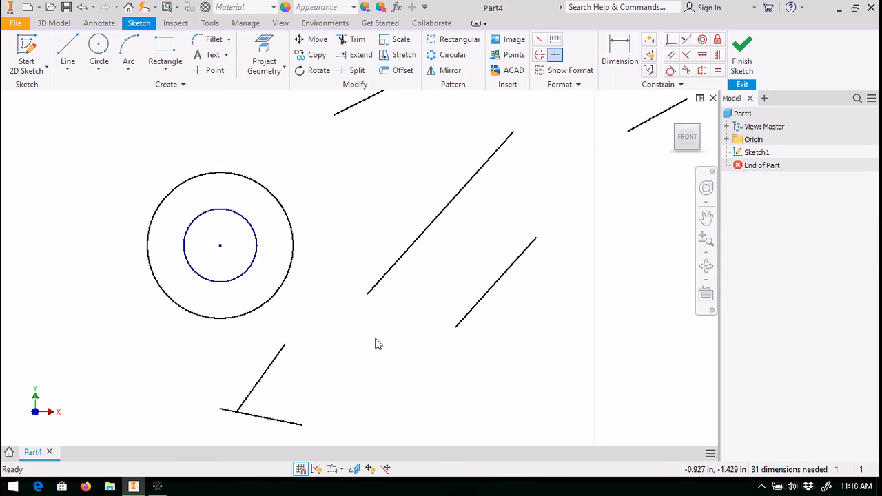
Step: Apply a perpendicular constraint between the two connected lines below the circles
{"action": "left_click", "coordinate": [687, 55]}
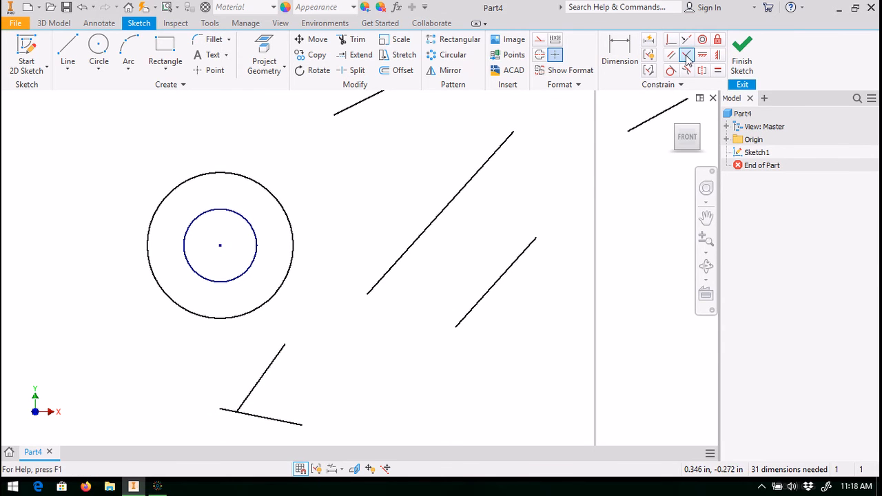
{"action": "left_click", "coordinate": [272, 368]}
{"action": "left_click", "coordinate": [286, 422]}
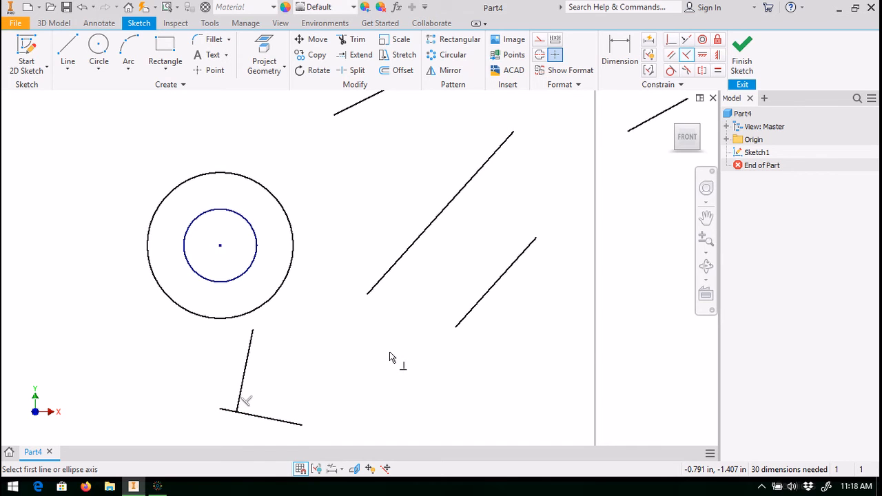
Step: Sketch a long slanted line rising to the right in an empty area below the existing geometry
{"action": "left_click", "coordinate": [705, 217]}
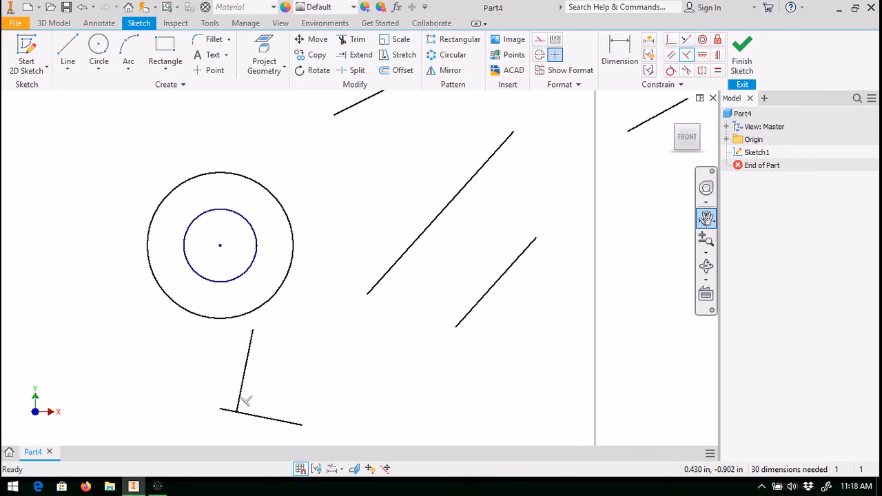
{"action": "left_click_drag", "start_coordinate": [386, 378], "coordinate": [486, 208]}
{"action": "mouse_move", "coordinate": [344, 348]}
{"action": "left_mouse_down"}
{"action": "mouse_move", "coordinate": [420, 246]}
{"action": "mouse_move", "coordinate": [469, 221]}
{"action": "left_mouse_up"}
{"action": "left_click_drag", "start_coordinate": [329, 354], "coordinate": [331, 285]}
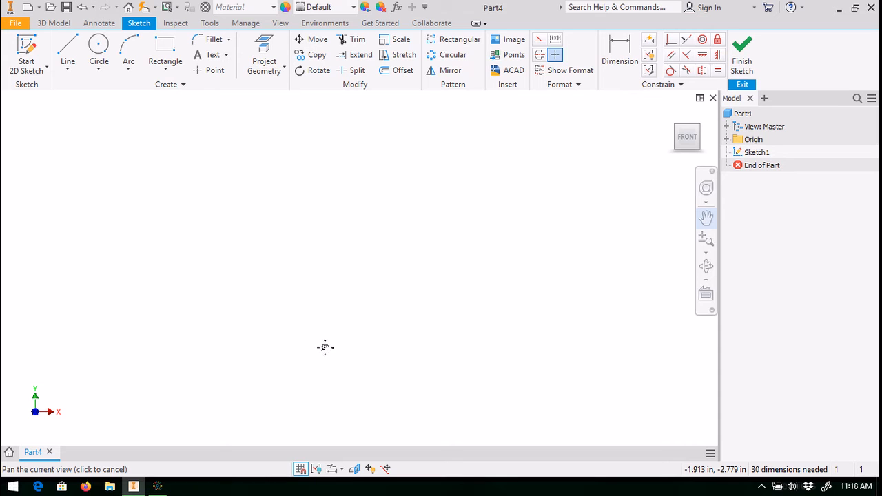
{"action": "key", "text": "Escape"}
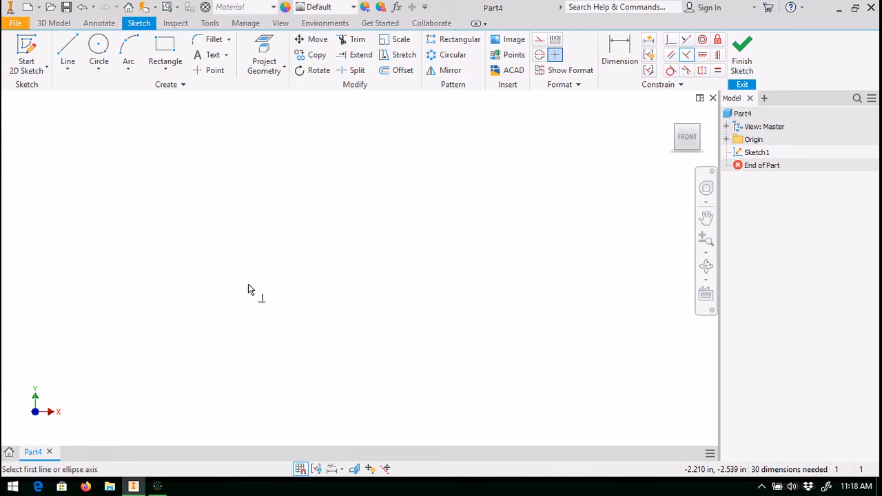
{"action": "key", "text": "Escape"}
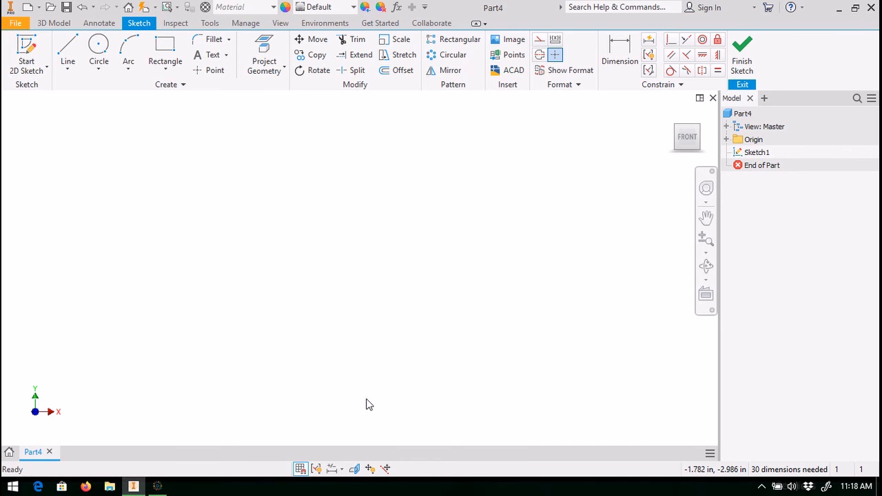
{"action": "left_click", "coordinate": [66, 49]}
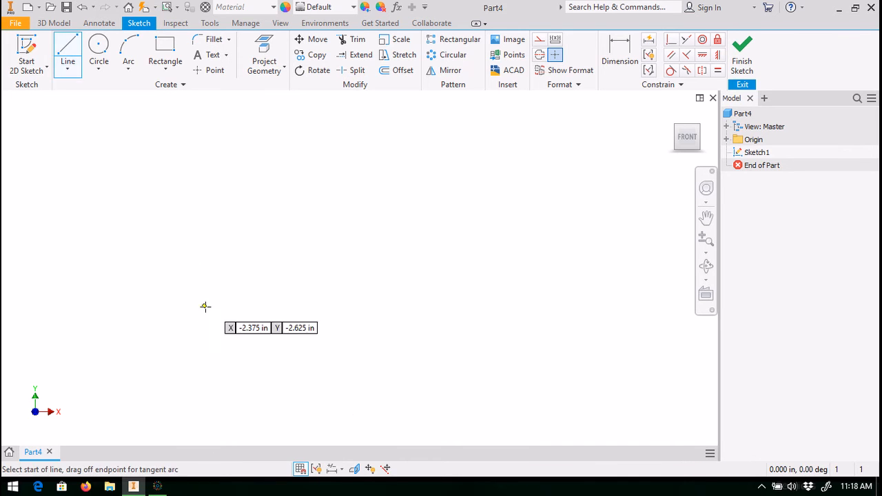
{"action": "left_click", "coordinate": [140, 321]}
{"action": "left_click", "coordinate": [401, 241]}
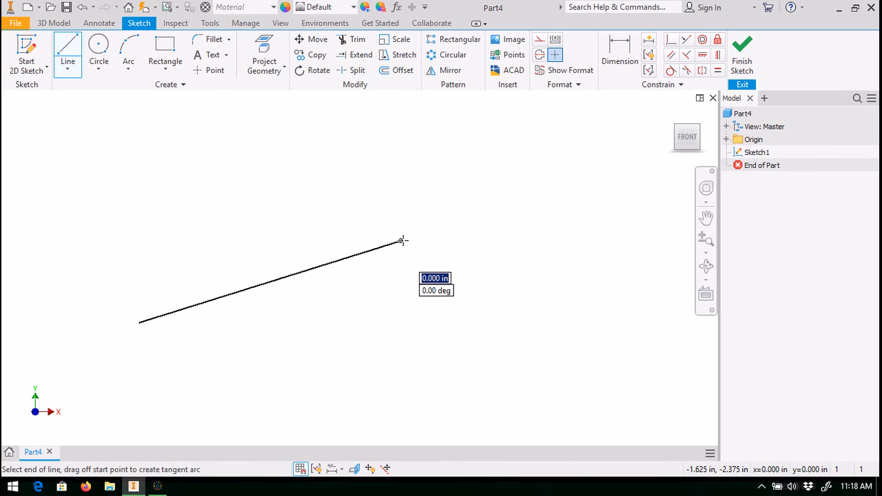
{"action": "key", "text": "Escape"}
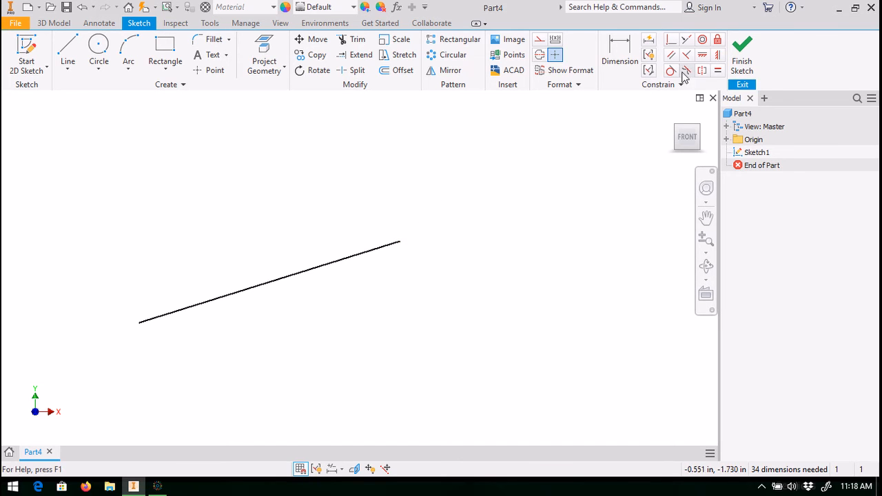
Step: Apply a horizontal constraint to the long slanted line and dimension its length at 1.5 in
{"action": "left_click", "coordinate": [702, 58]}
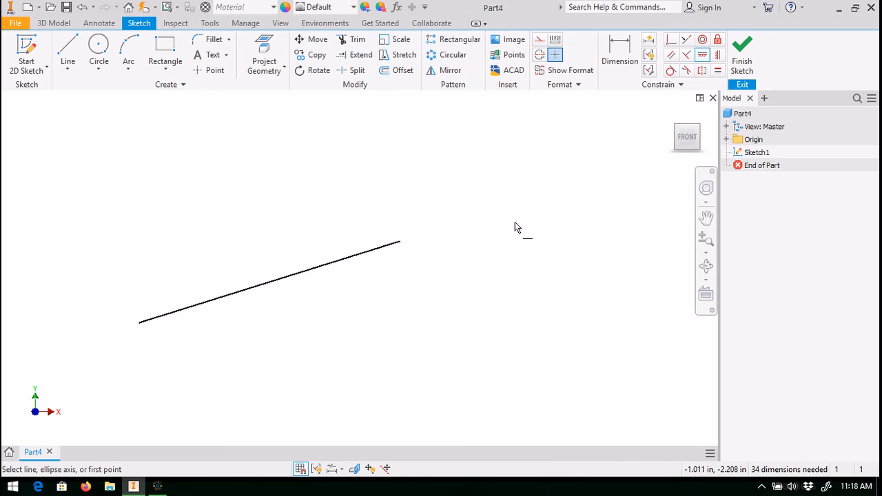
{"action": "left_click", "coordinate": [300, 279]}
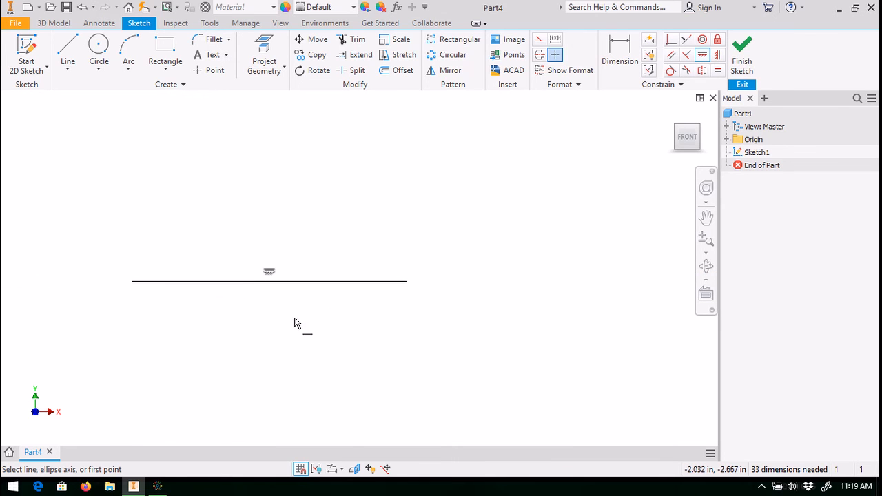
{"action": "left_click", "coordinate": [619, 50]}
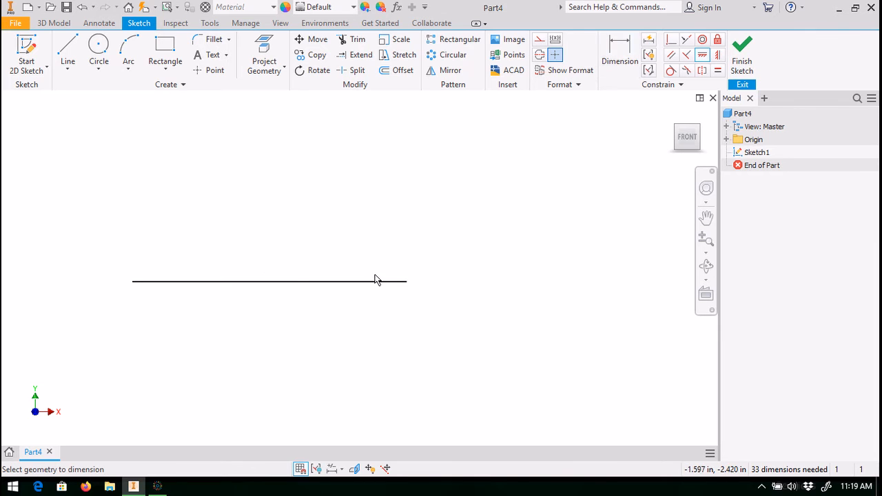
{"action": "left_click", "coordinate": [318, 281]}
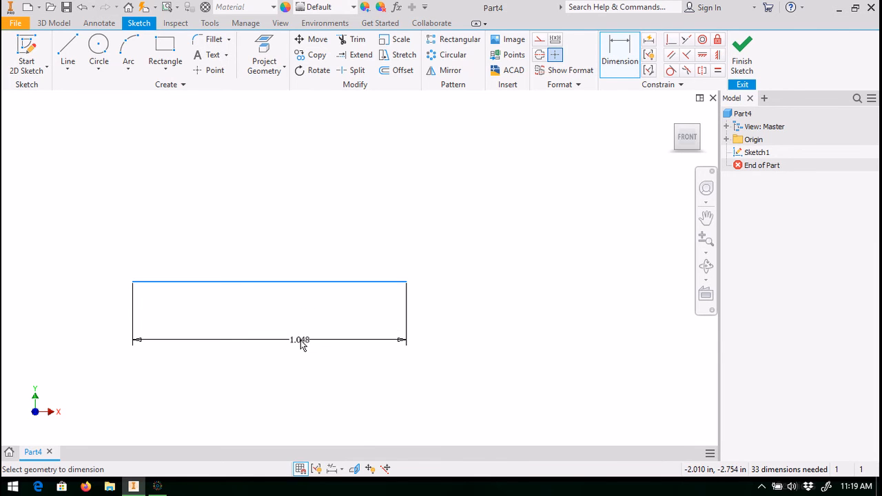
{"action": "left_click", "coordinate": [301, 345]}
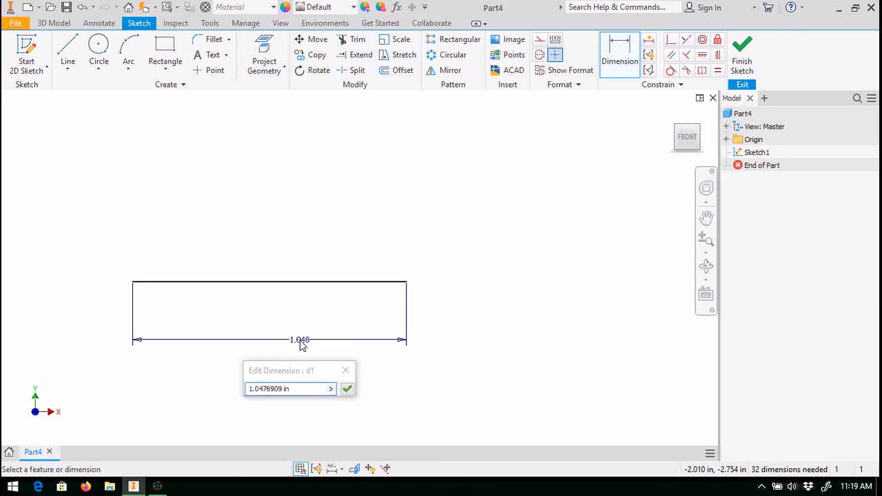
{"action": "type", "text": "1."}
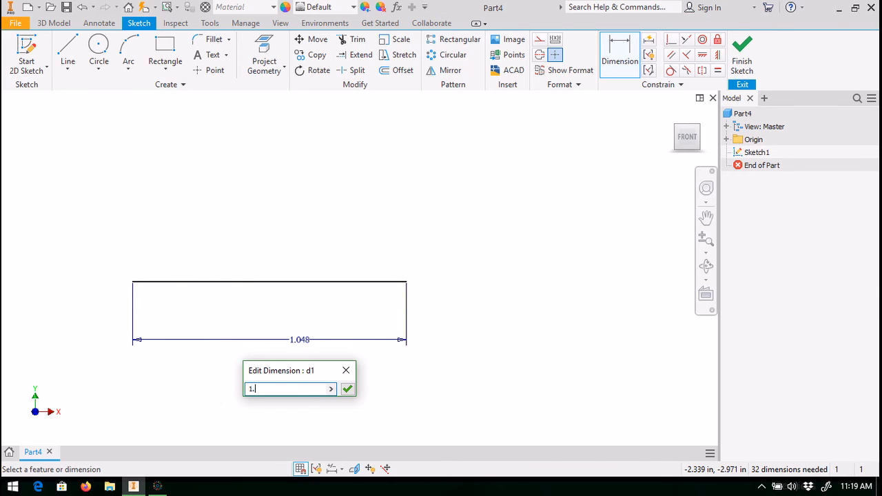
{"action": "type", "text": "5"}
{"action": "key", "text": "Return"}
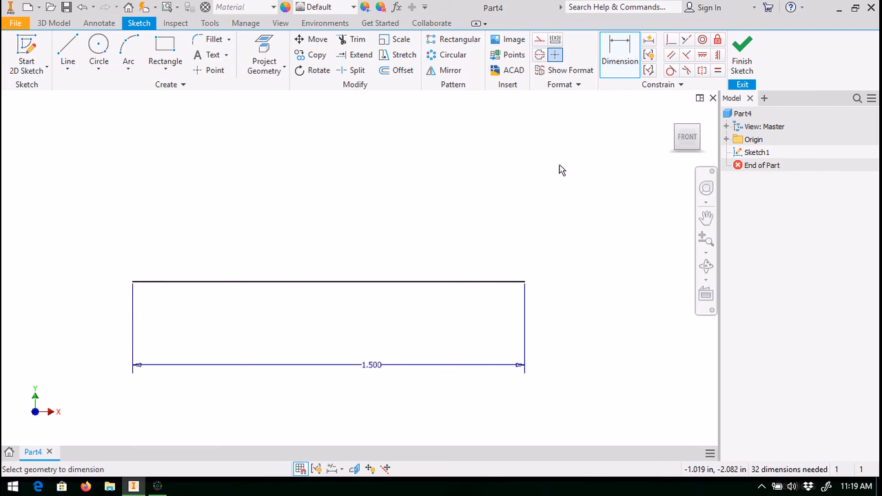
{"action": "key", "text": "Escape"}
Step: Sketch a short, steeply sloping line above and left of the horizontal line, and apply a vertical constraint to it
{"action": "left_click", "coordinate": [68, 57]}
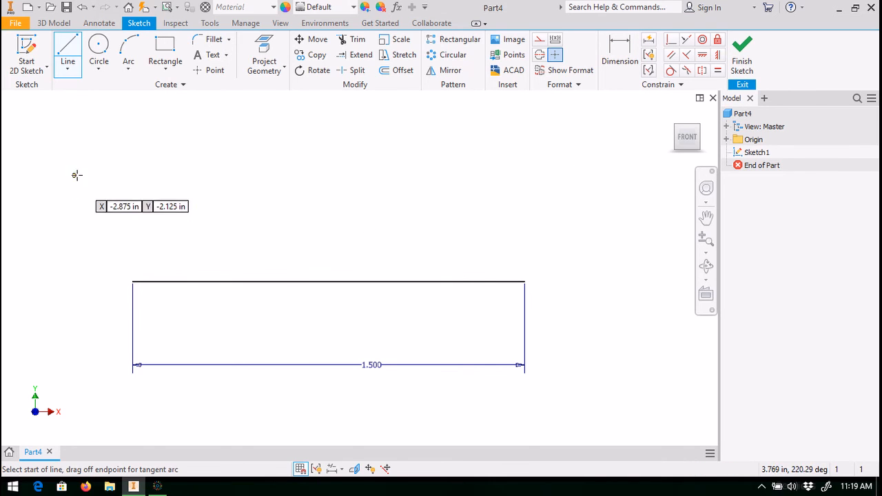
{"action": "left_click", "coordinate": [75, 144]}
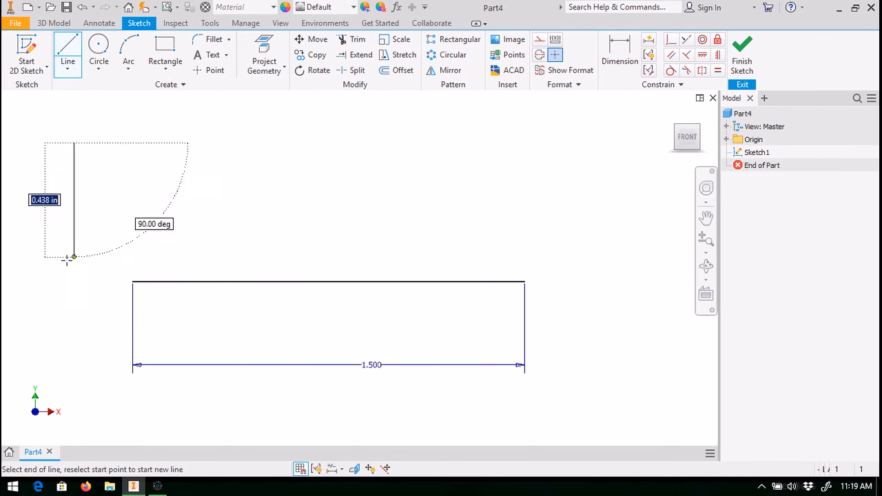
{"action": "left_click", "coordinate": [105, 241]}
{"action": "key", "text": "Escape"}
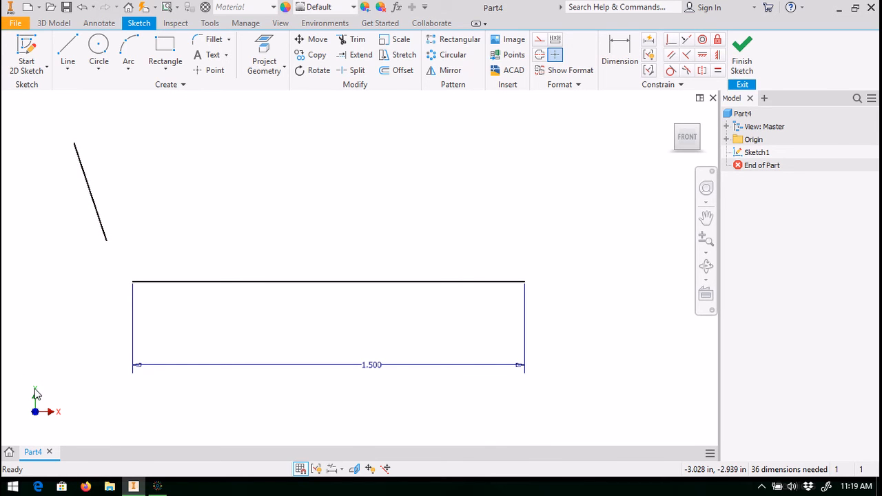
{"action": "left_click", "coordinate": [717, 54]}
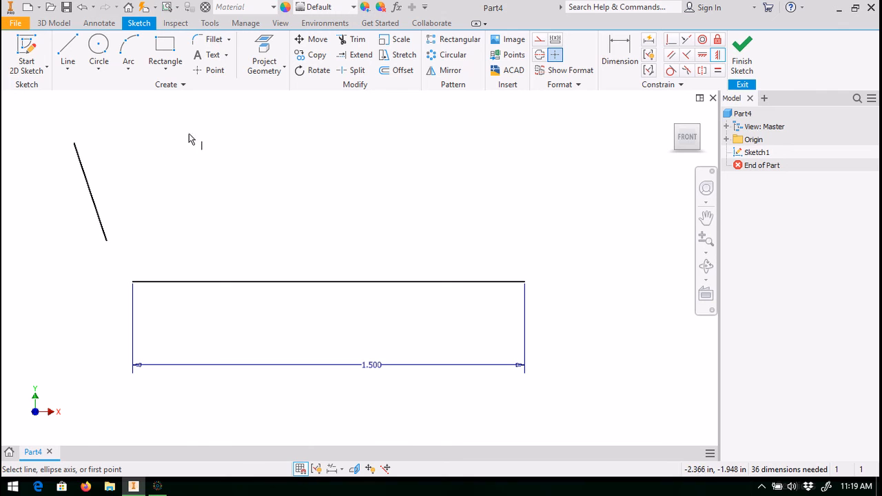
{"action": "left_click", "coordinate": [89, 186]}
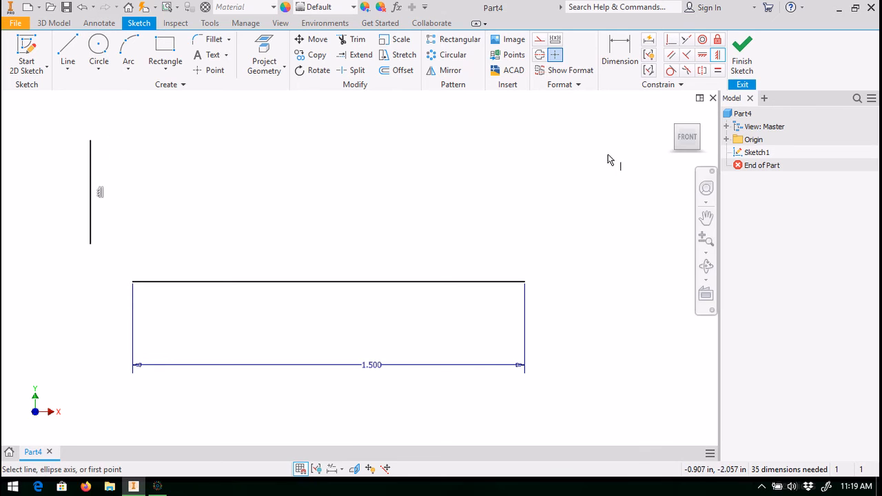
Step: Sketch a circle above the right half of the horizontal line
{"action": "left_click", "coordinate": [671, 71]}
{"action": "left_click", "coordinate": [100, 46]}
{"action": "left_click", "coordinate": [412, 159]}
{"action": "left_click", "coordinate": [436, 189]}
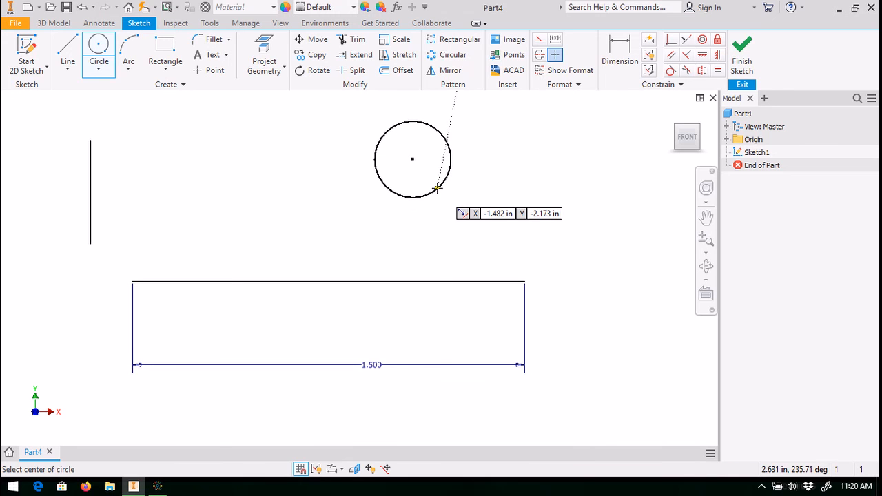
{"action": "key", "text": "Escape"}
Step: Sketch a line about 0.42 in long, rising at about 27 degrees to the lower right of the circle
{"action": "left_click", "coordinate": [69, 58]}
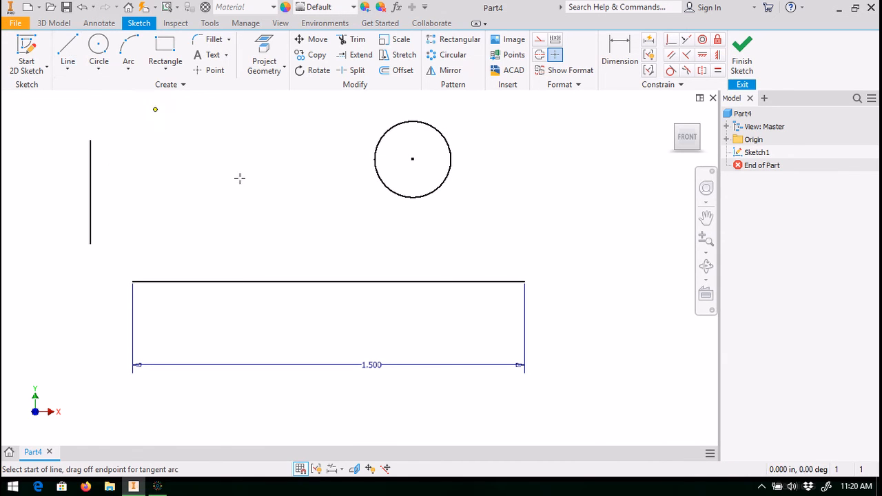
{"action": "left_click", "coordinate": [466, 256]}
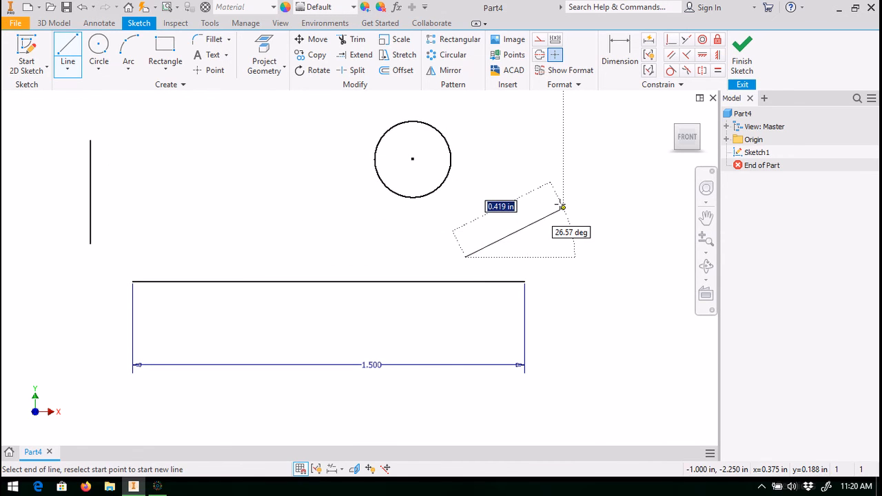
{"action": "left_click", "coordinate": [562, 206]}
{"action": "key", "text": "Escape"}
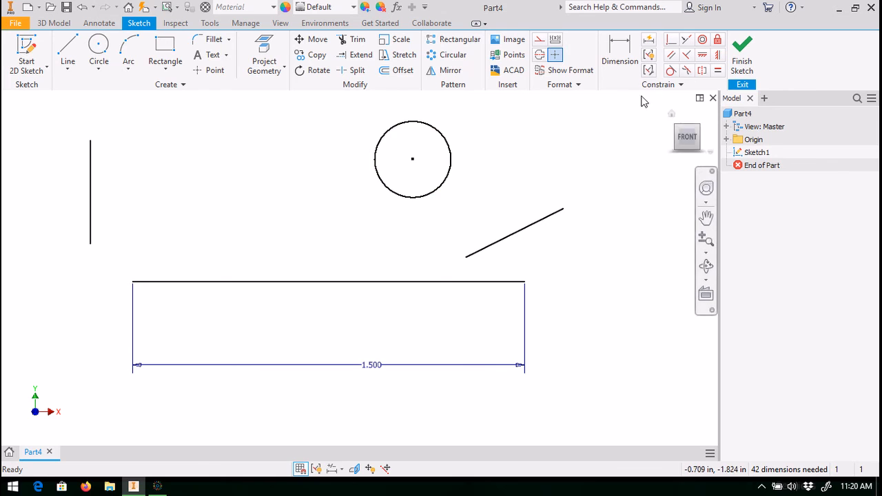
Step: Apply a tangent constraint between the circle and the short slanted line, and stretch the line's free end up and to the right
{"action": "left_click", "coordinate": [670, 71]}
{"action": "left_click", "coordinate": [439, 191]}
{"action": "left_click", "coordinate": [531, 229]}
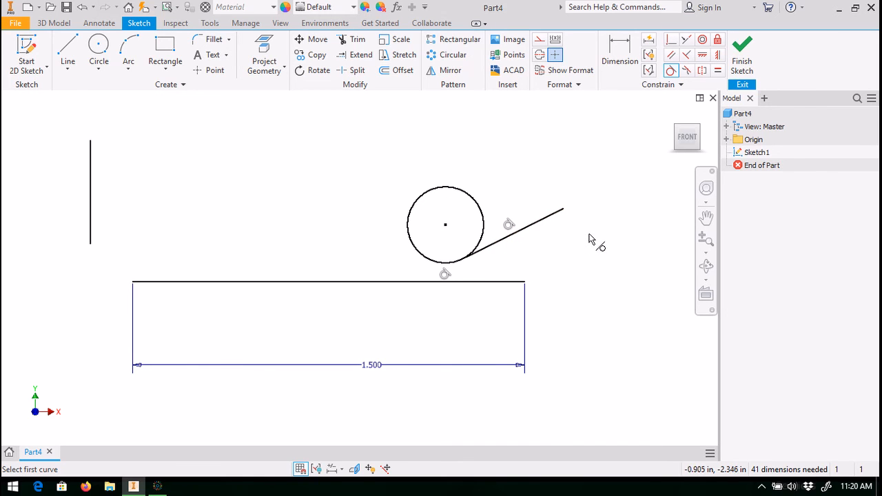
{"action": "key", "text": "Escape"}
{"action": "left_click_drag", "start_coordinate": [563, 209], "coordinate": [645, 143]}
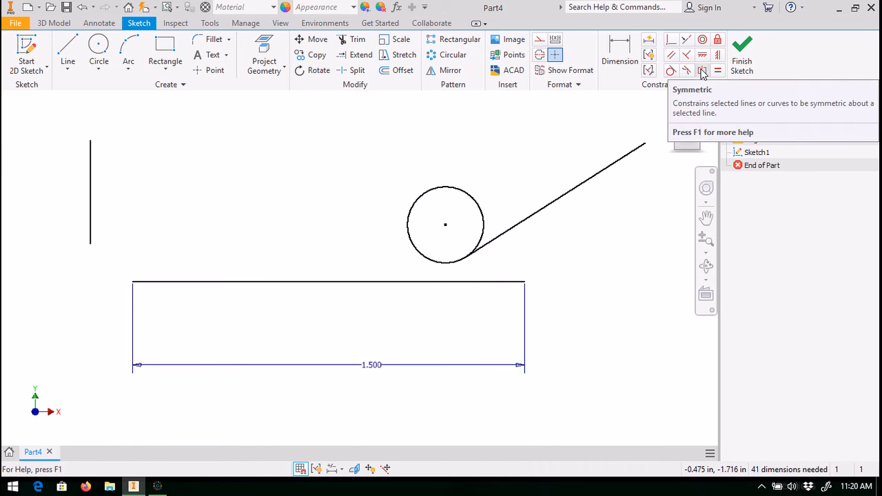
Step: Sketch a rectangle about 1.4 in wide and 0.75 in tall in an empty area below the existing geometry
{"action": "left_click", "coordinate": [706, 218]}
{"action": "mouse_move", "coordinate": [407, 409]}
{"action": "left_mouse_down"}
{"action": "mouse_move", "coordinate": [343, 376]}
{"action": "mouse_move", "coordinate": [364, 196]}
{"action": "left_mouse_up"}
{"action": "left_click_drag", "start_coordinate": [359, 331], "coordinate": [367, 218]}
{"action": "left_click_drag", "start_coordinate": [361, 347], "coordinate": [389, 319]}
{"action": "left_click", "coordinate": [164, 69]}
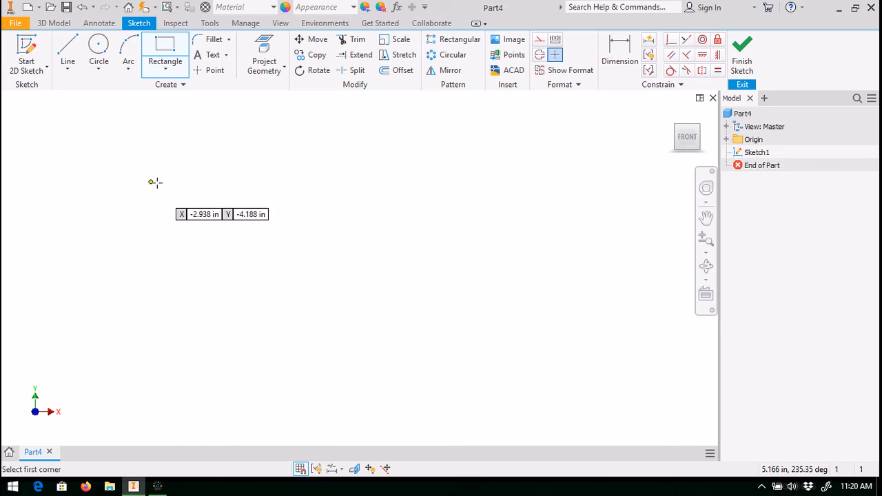
{"action": "left_click", "coordinate": [151, 182]}
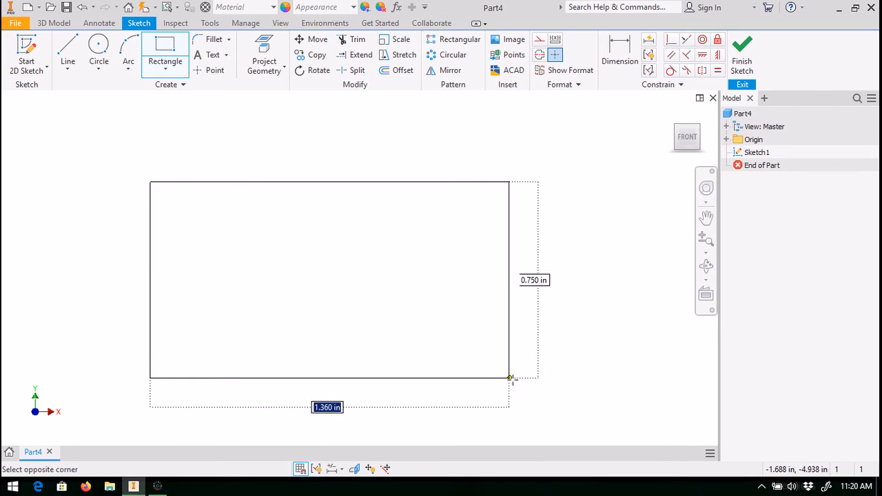
{"action": "left_click", "coordinate": [527, 378]}
{"action": "key", "text": "Escape"}
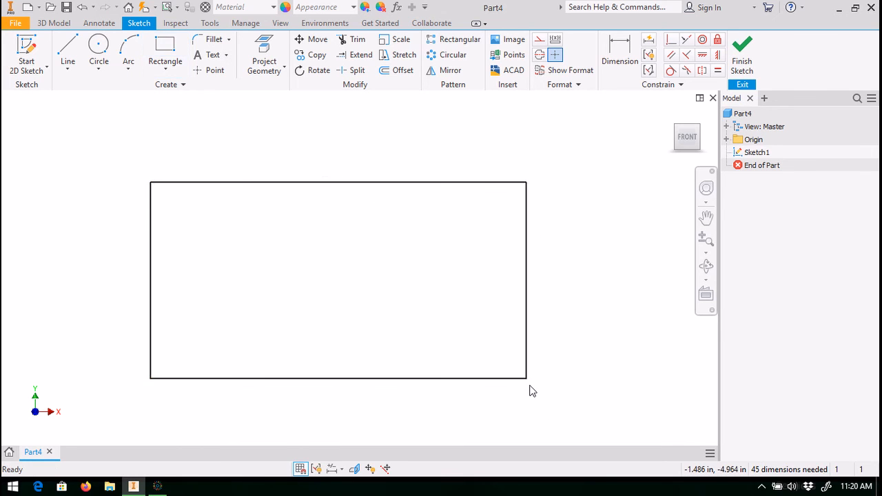
Step: Sketch a vertical centre line between the midpoints of the rectangle's top and bottom edges
{"action": "left_click", "coordinate": [72, 57]}
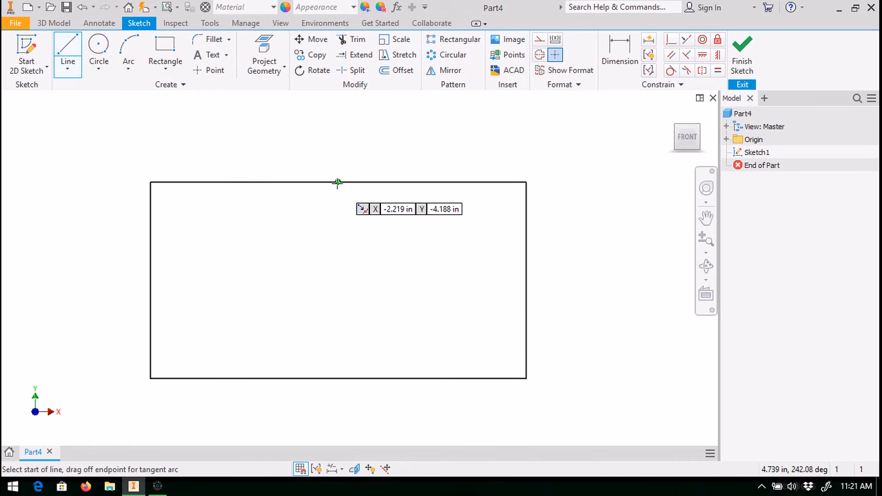
{"action": "left_click", "coordinate": [337, 183]}
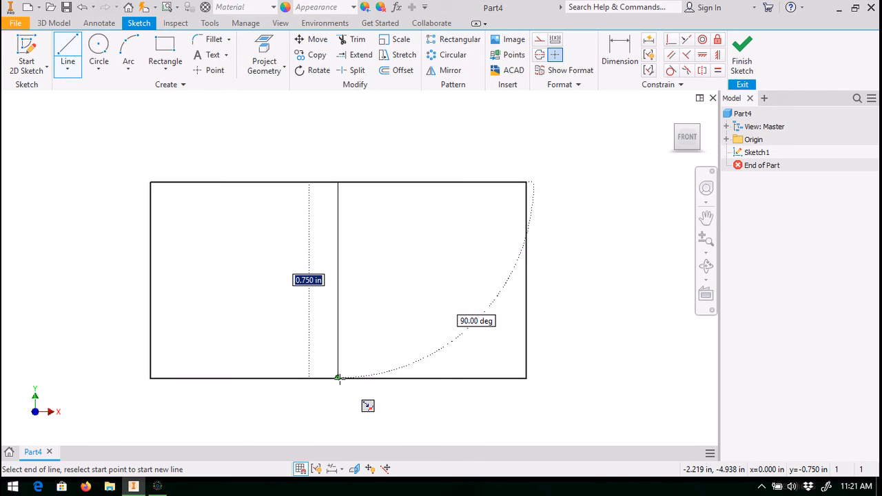
{"action": "left_click", "coordinate": [338, 378]}
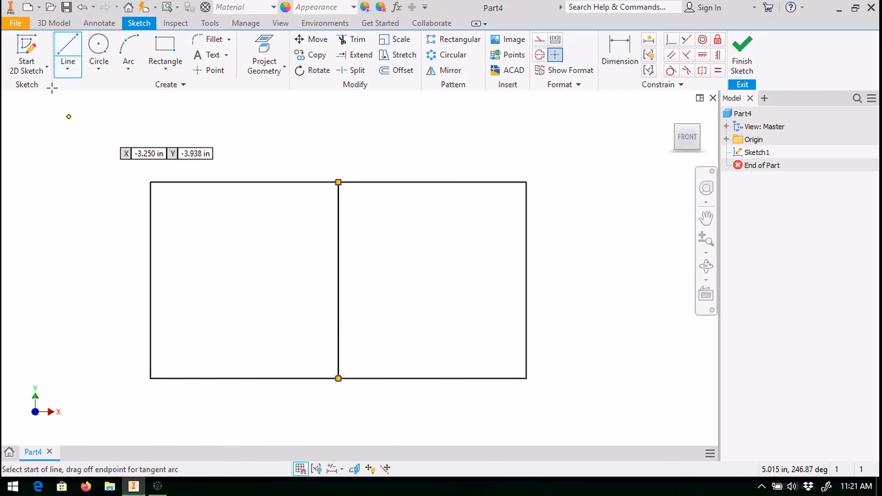
Step: Sketch a small circle in the upper part of the rectangle's left half
{"action": "left_click", "coordinate": [97, 45]}
{"action": "left_click", "coordinate": [215, 247]}
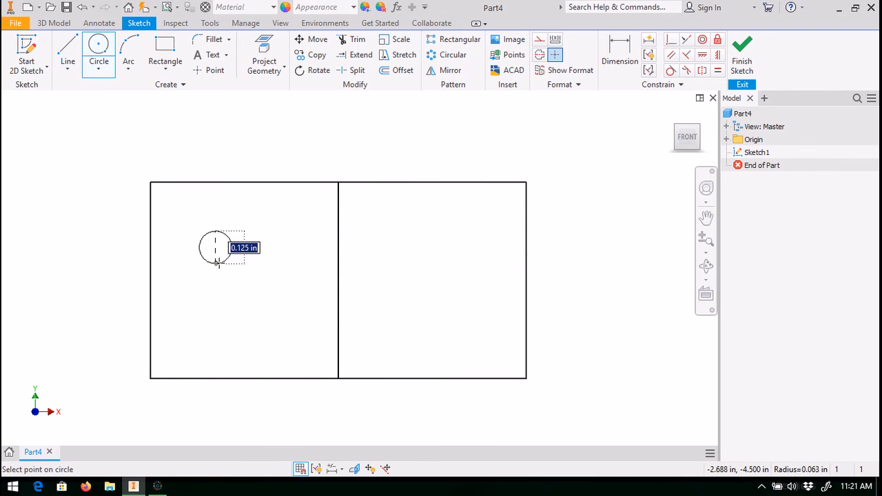
{"action": "left_click", "coordinate": [217, 271]}
{"action": "key", "text": "Escape"}
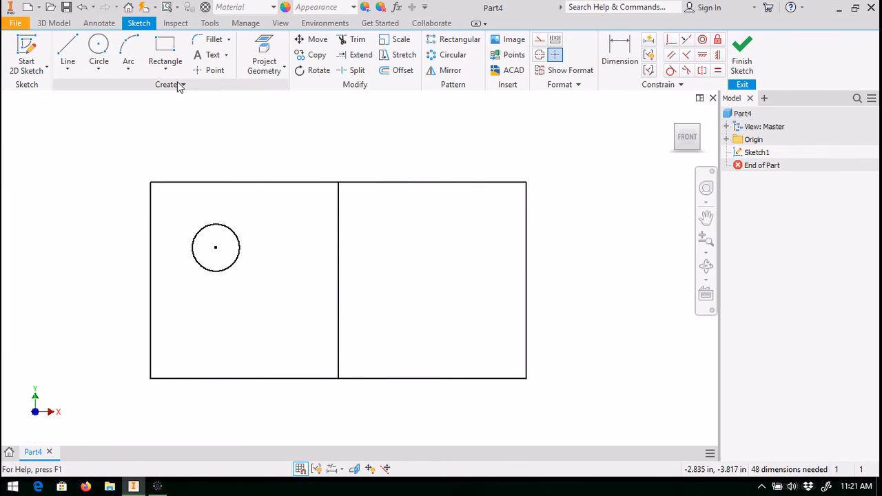
{"action": "left_click", "coordinate": [99, 46]}
{"action": "left_click", "coordinate": [443, 247]}
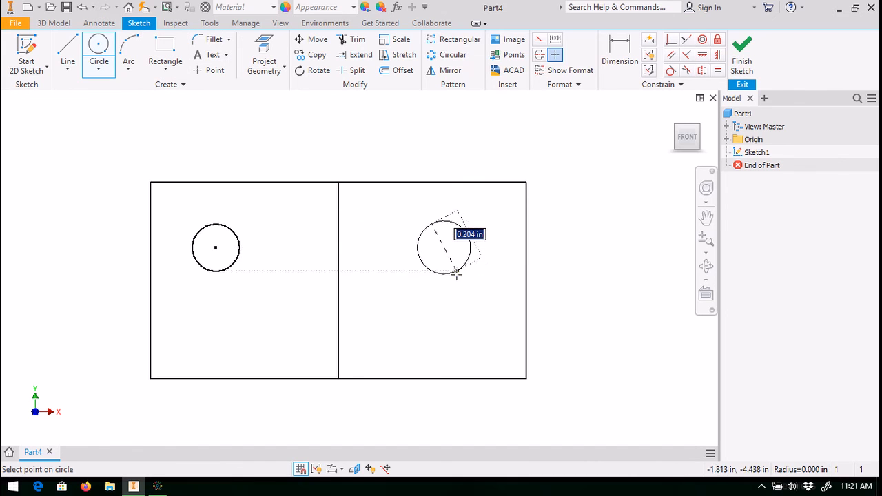
{"action": "key", "text": "Escape"}
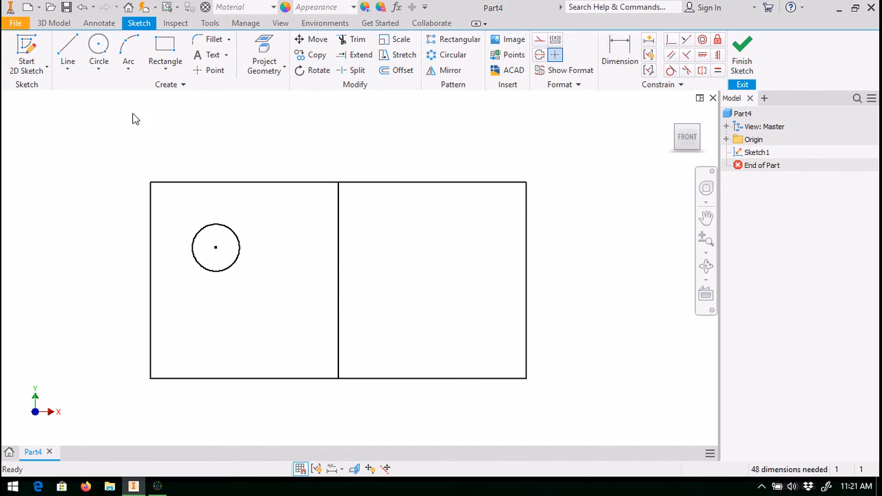
Step: Sketch a second small circle in the rectangle's right half, slightly lower than the first circle
{"action": "left_click", "coordinate": [98, 45]}
{"action": "left_click", "coordinate": [429, 293]}
{"action": "left_click", "coordinate": [447, 310]}
{"action": "key", "text": "Escape"}
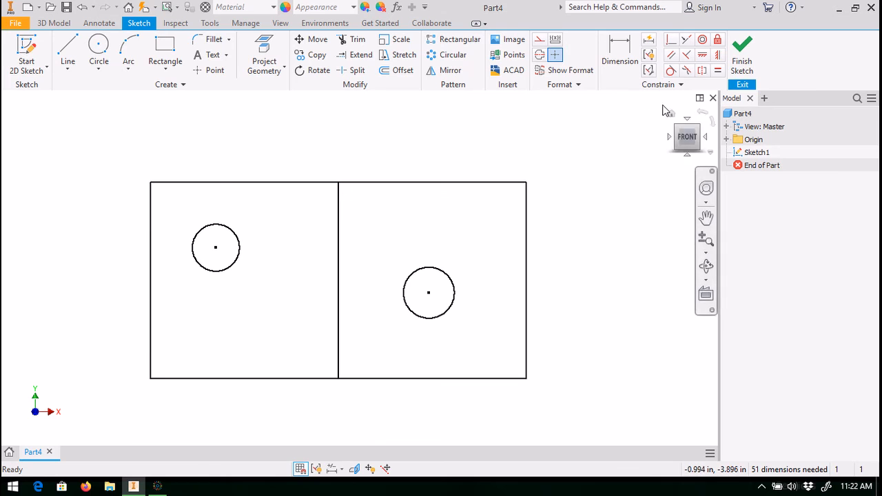
Step: Apply a symmetric constraint to the two circles about the rectangle's vertical centre line
{"action": "left_click", "coordinate": [701, 71]}
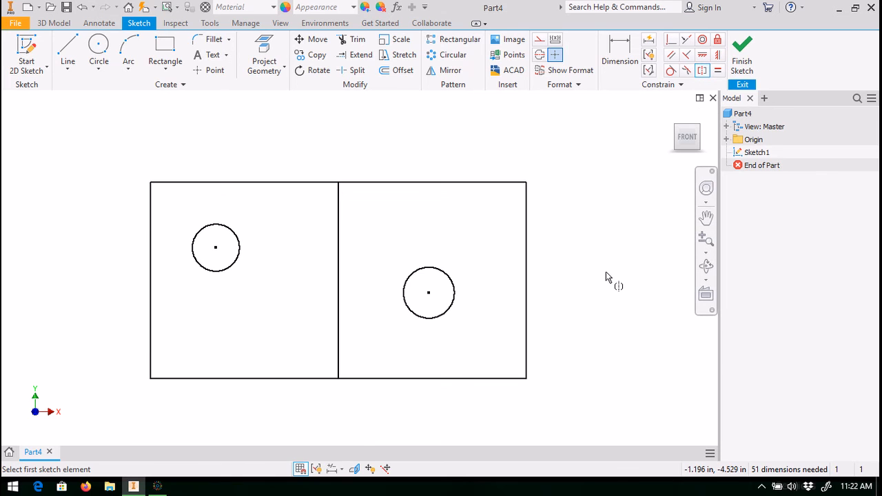
{"action": "left_click", "coordinate": [235, 266]}
{"action": "left_click", "coordinate": [451, 311]}
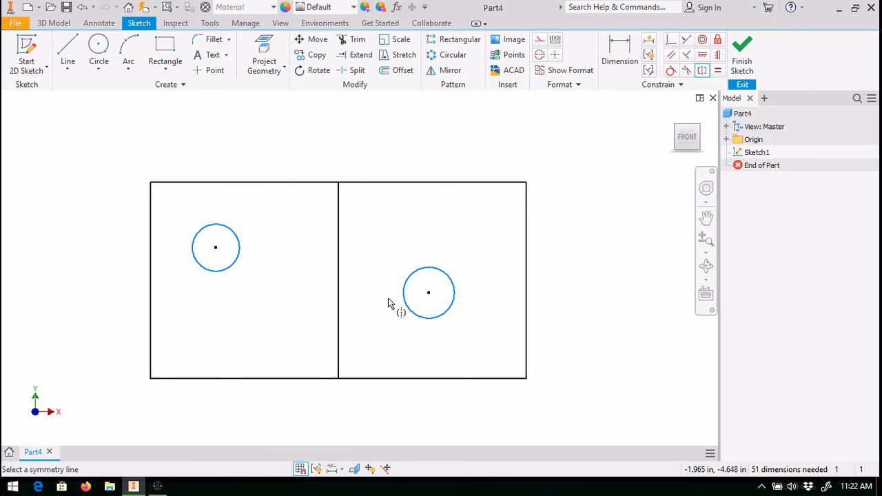
{"action": "left_click", "coordinate": [341, 275]}
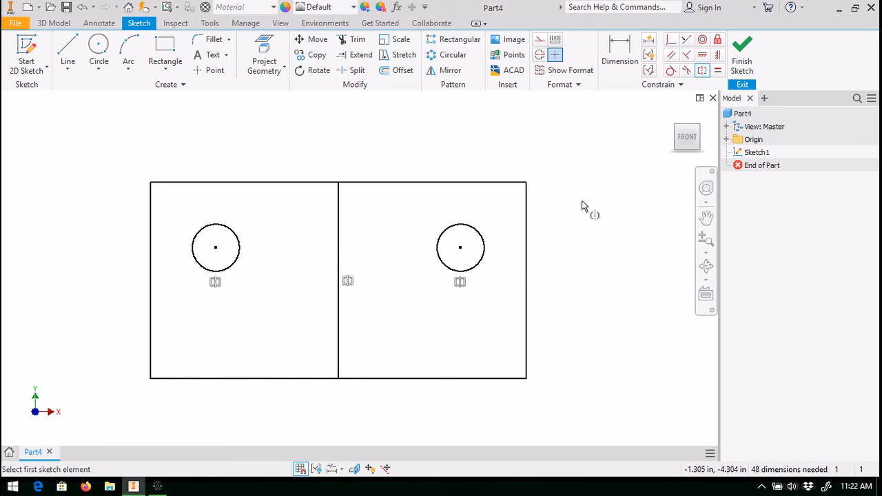
Step: Dimension the height of the rectangle along its right edge and set it to 0.5 in
{"action": "left_click", "coordinate": [619, 55]}
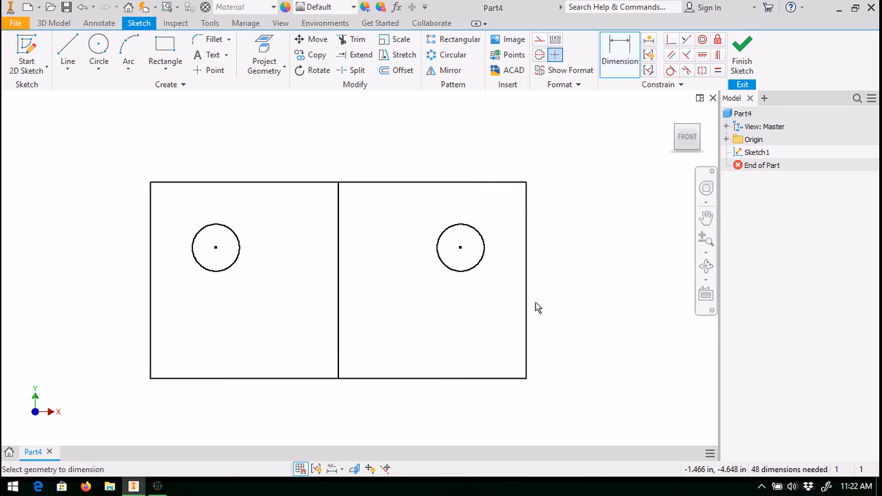
{"action": "left_click", "coordinate": [529, 282]}
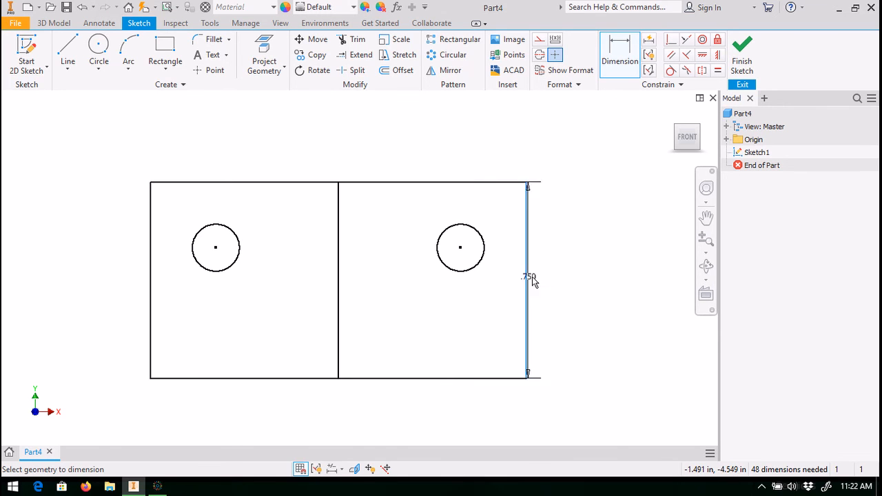
{"action": "left_click", "coordinate": [578, 281]}
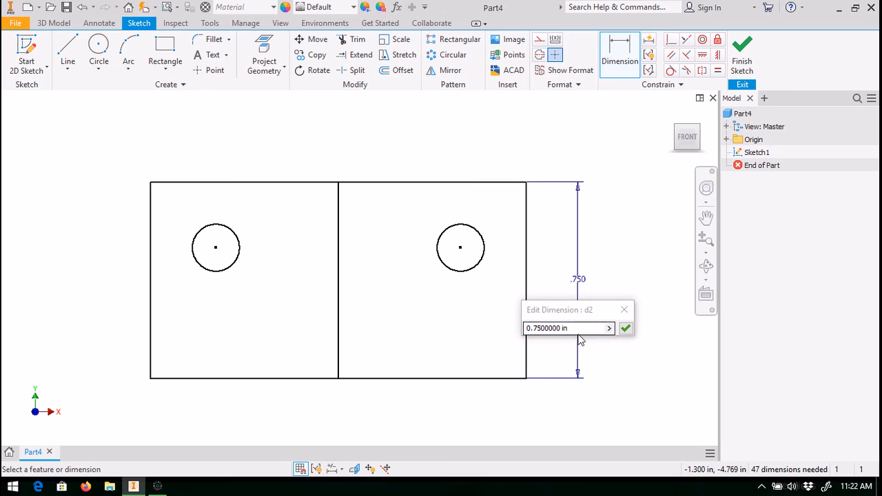
{"action": "type", "text": "0.5"}
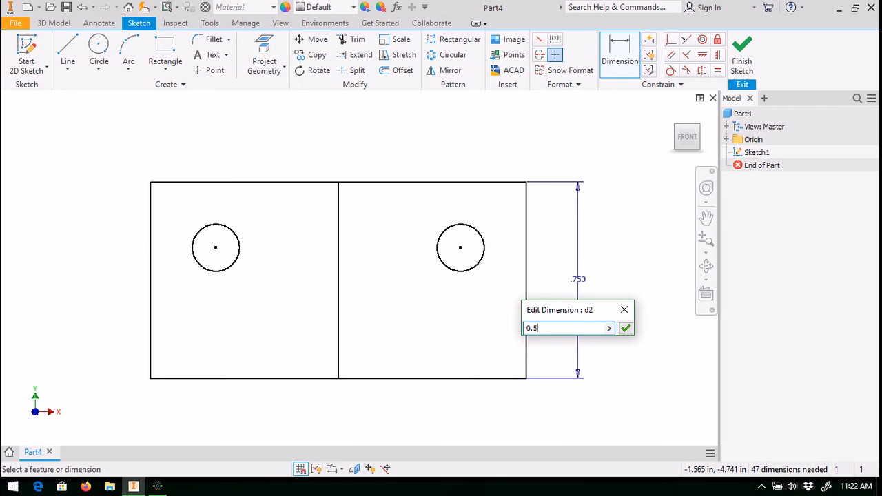
{"action": "key", "text": "Return"}
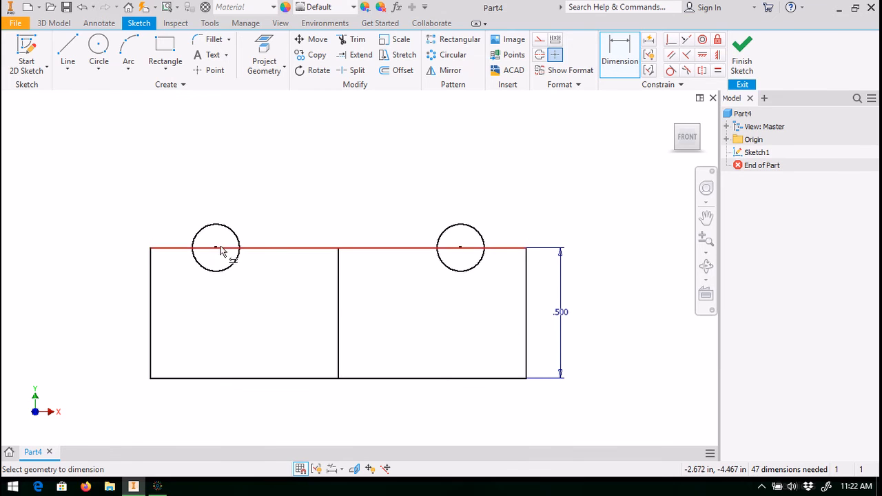
Step: Change the rectangle's height dimension to 1 in
{"action": "double_click", "coordinate": [564, 314]}
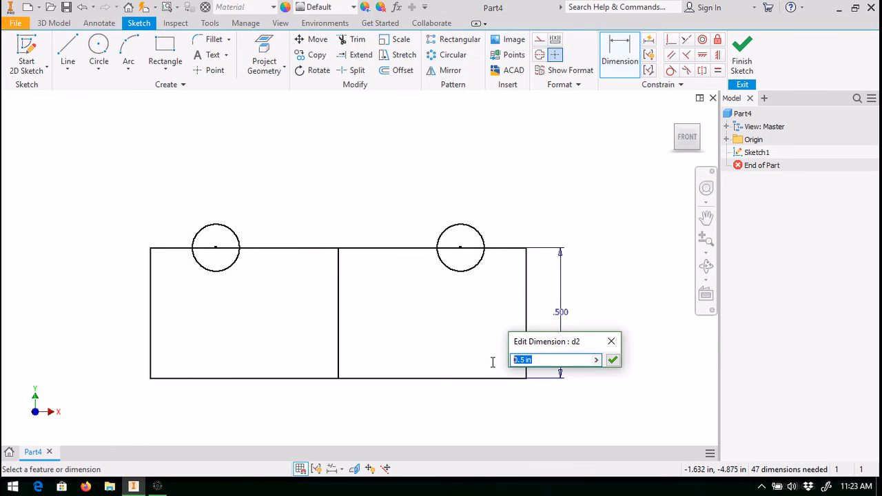
{"action": "type", "text": "1"}
{"action": "key", "text": "Return"}
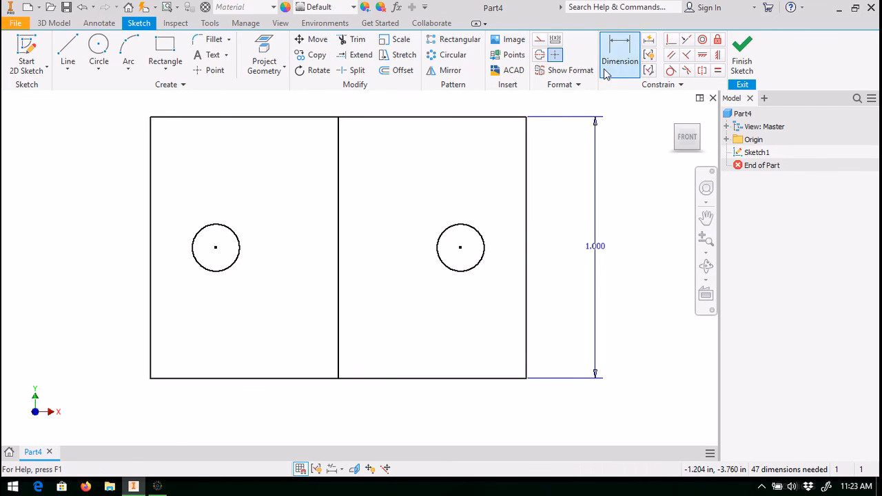
Step: Dimension the rectangle's full width below its bottom edge and set it to 1.5 in
{"action": "left_click", "coordinate": [404, 378]}
{"action": "left_click", "coordinate": [366, 415]}
{"action": "left_click", "coordinate": [364, 416]}
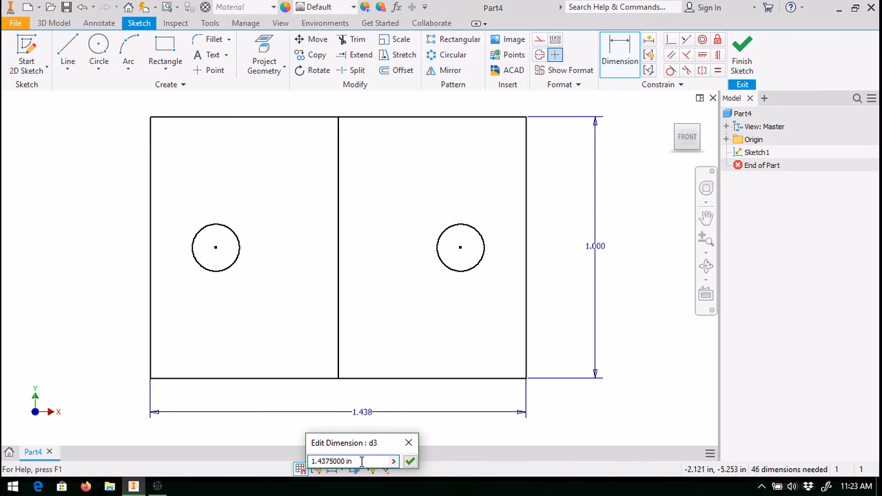
{"action": "type", "text": "1.5"}
{"action": "key", "text": "Return"}
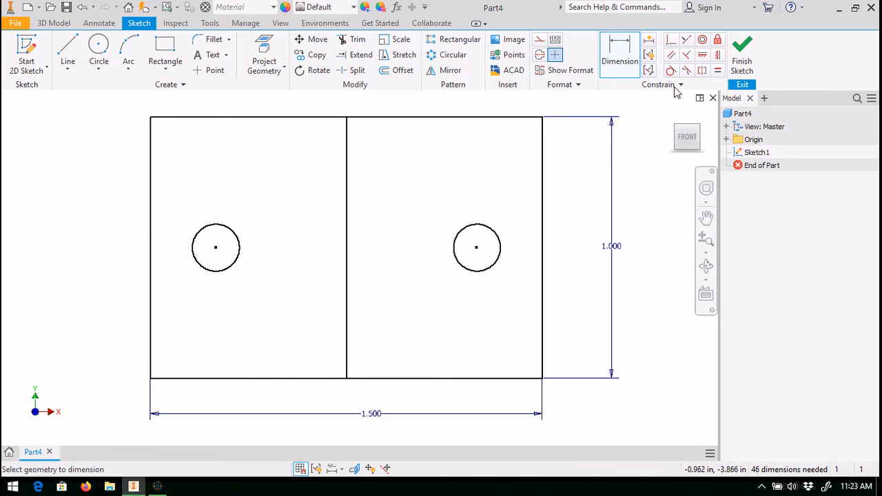
Step: Examine the earlier sketch geometry, including the dimensioned horizontal line and the circle with its tangent line
{"action": "key", "text": "d"}
{"action": "left_click", "coordinate": [706, 217]}
{"action": "middle_click_drag", "start_coordinate": [431, 226], "coordinate": [430, 245]}
{"action": "middle_click_drag", "start_coordinate": [419, 112], "coordinate": [421, 231]}
{"action": "middle_click_drag", "start_coordinate": [423, 94], "coordinate": [414, 289]}
{"action": "middle_click_drag", "start_coordinate": [410, 96], "coordinate": [407, 264]}
{"action": "middle_click_drag", "start_coordinate": [396, 111], "coordinate": [400, 225]}
{"action": "mouse_move", "coordinate": [400, 225]}
{"action": "left_mouse_down"}
{"action": "mouse_move", "coordinate": [391, 401]}
{"action": "mouse_move", "coordinate": [371, 366]}
{"action": "left_mouse_up"}
{"action": "left_click_drag", "start_coordinate": [372, 239], "coordinate": [366, 211]}
{"action": "mouse_move", "coordinate": [386, 347]}
{"action": "left_mouse_down"}
{"action": "mouse_move", "coordinate": [382, 252]}
{"action": "mouse_move", "coordinate": [362, 186]}
{"action": "mouse_move", "coordinate": [358, 220]}
{"action": "left_mouse_up"}
{"action": "left_click_drag", "start_coordinate": [358, 365], "coordinate": [359, 299]}
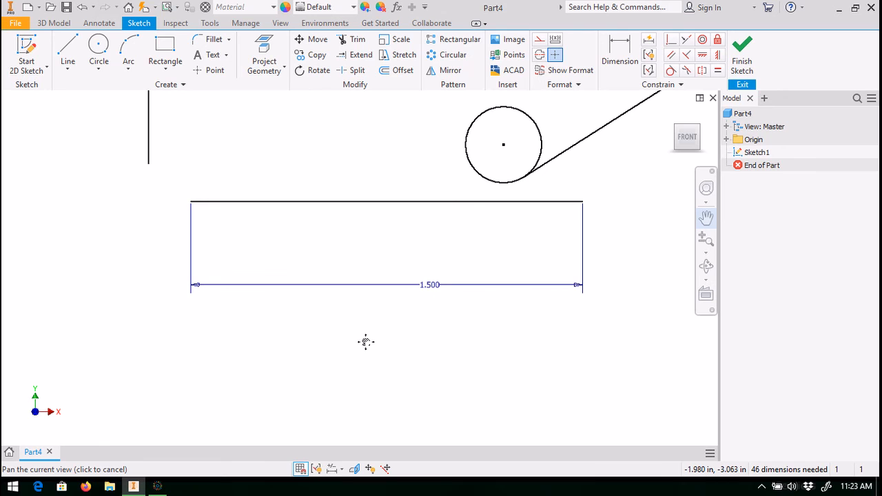